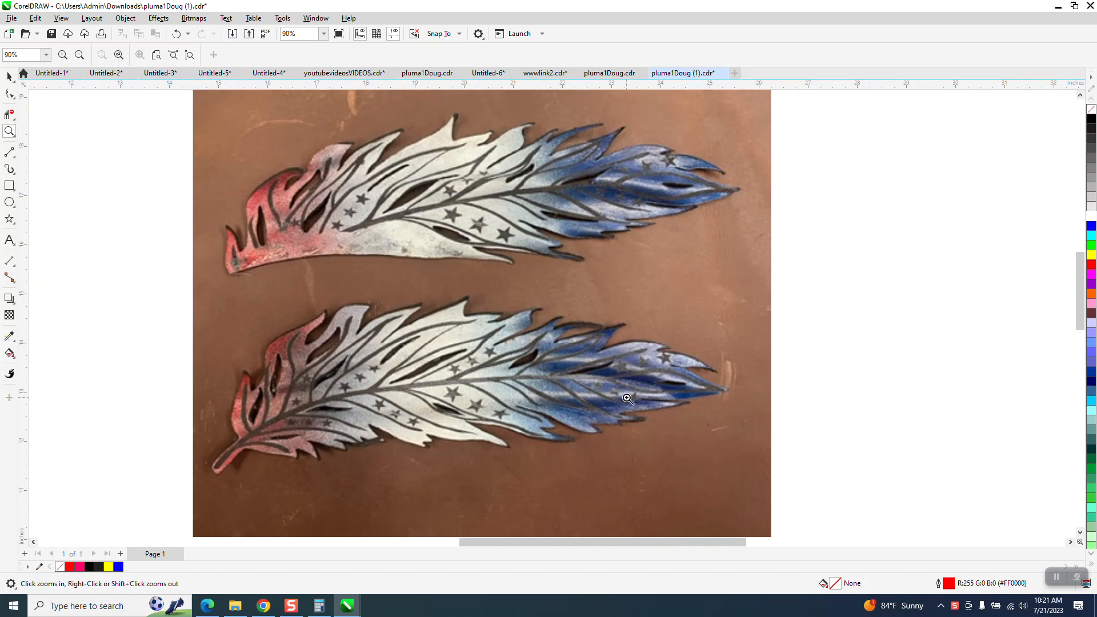
- Examine the reference photo of the two painted feathers and the vector feather artwork near the page's upper corner
scroll(567, 362, "up", 1)
scroll(567, 362, "down", 1)
scroll(567, 362, "up", 4)
scroll(546, 369, "down", 1)
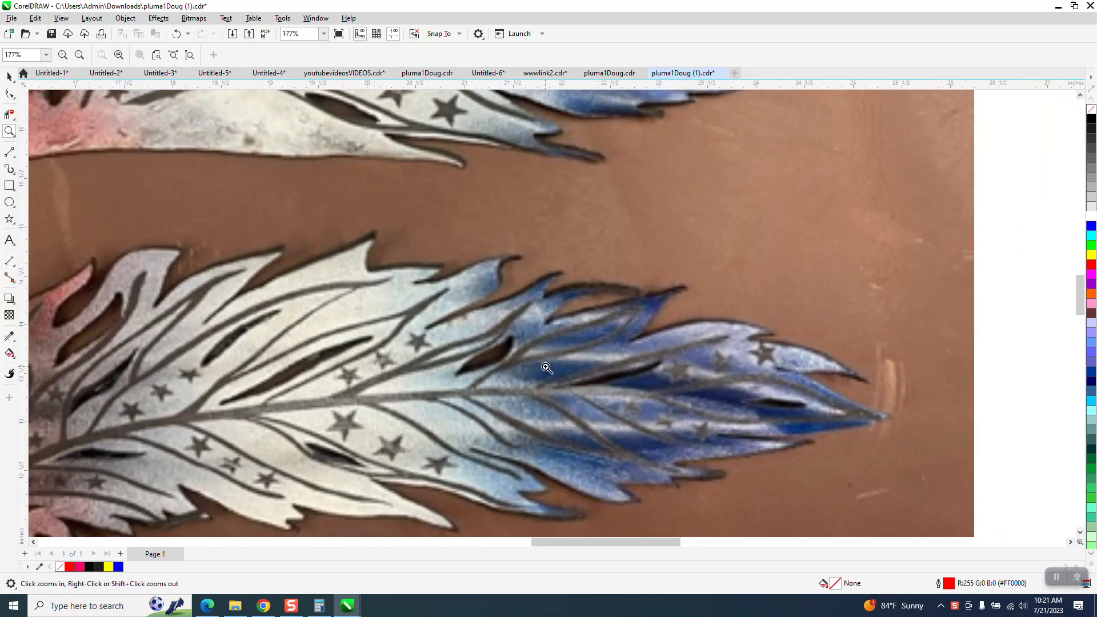
scroll(547, 368, "down", 3)
scroll(546, 368, "down", 3)
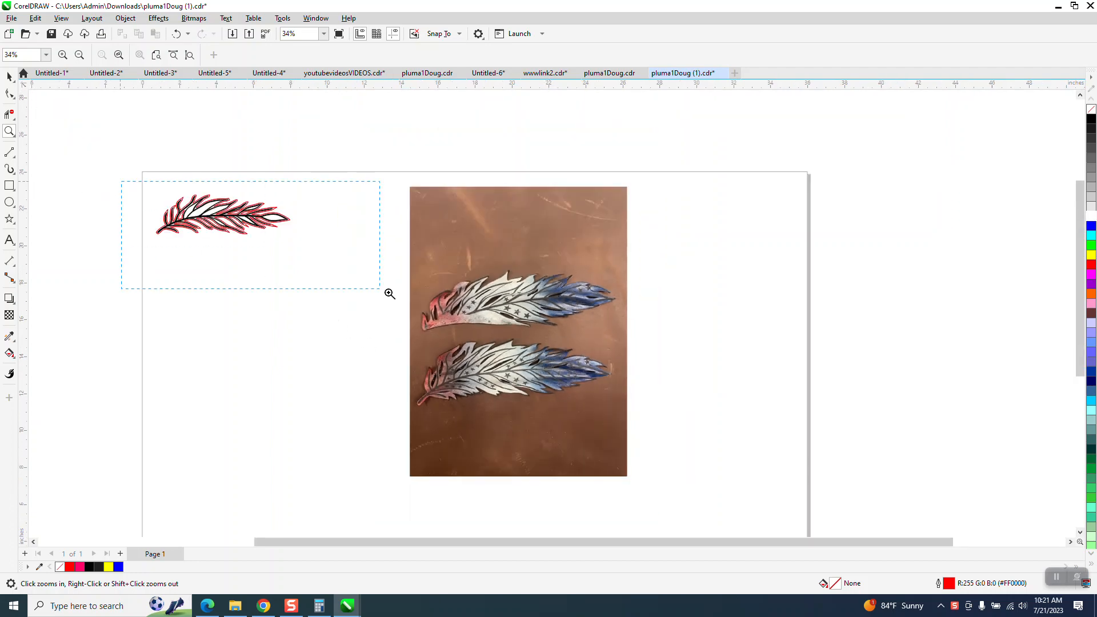
left_click_drag(327, 271, 410, 303)
scroll(403, 293, "down", 1)
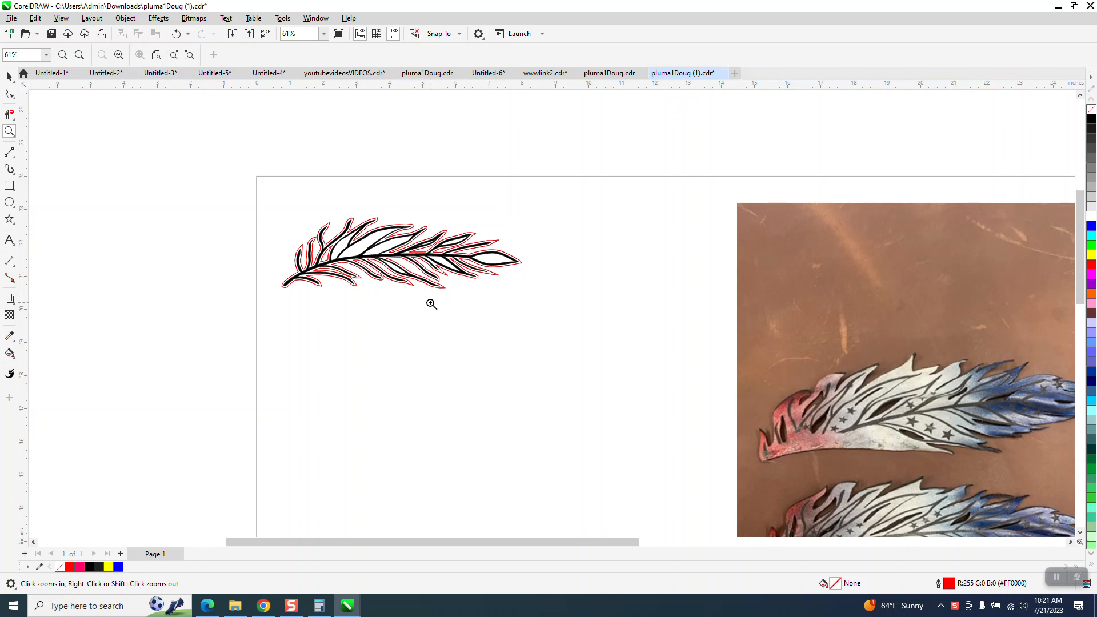
- Move the topmost red outline 3 inches down off the feather and delete it
left_click(9, 77)
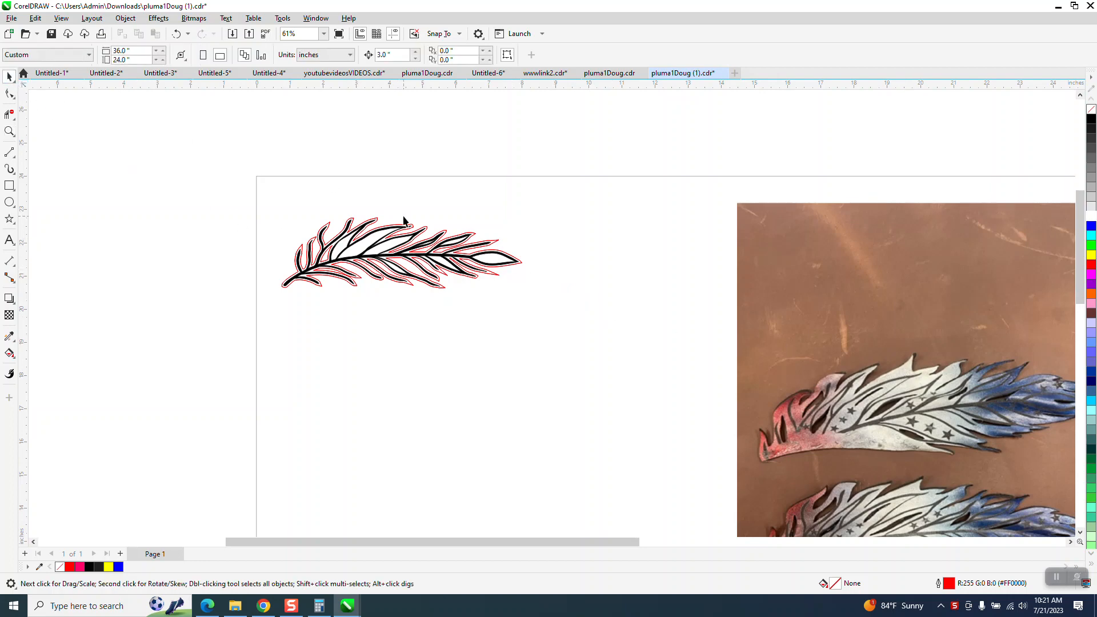
left_click(497, 241)
key("Down")
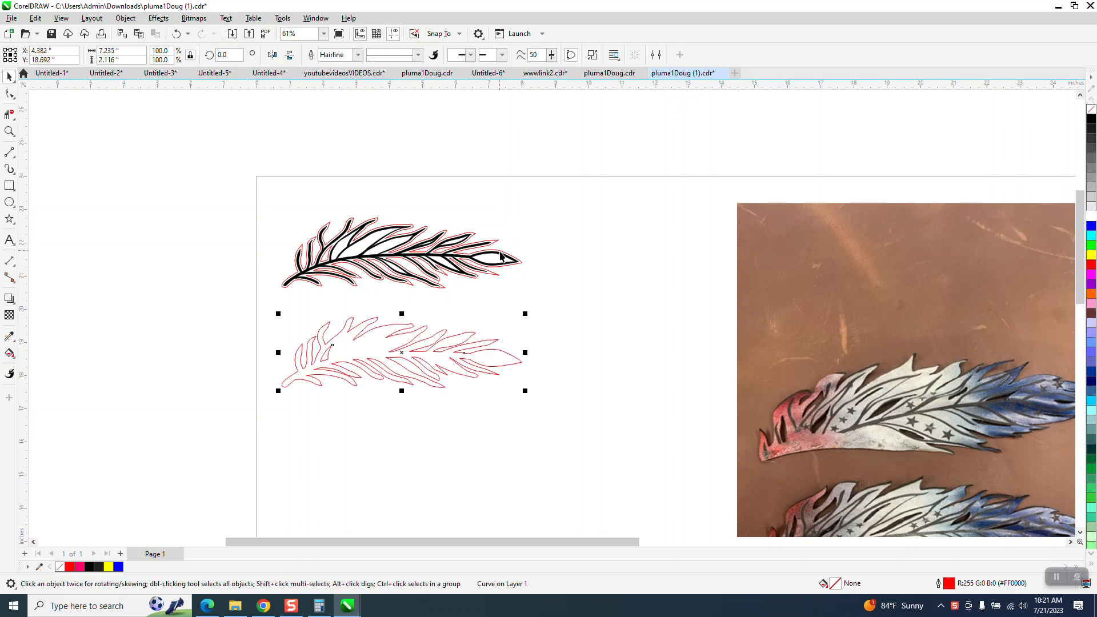
key("Delete")
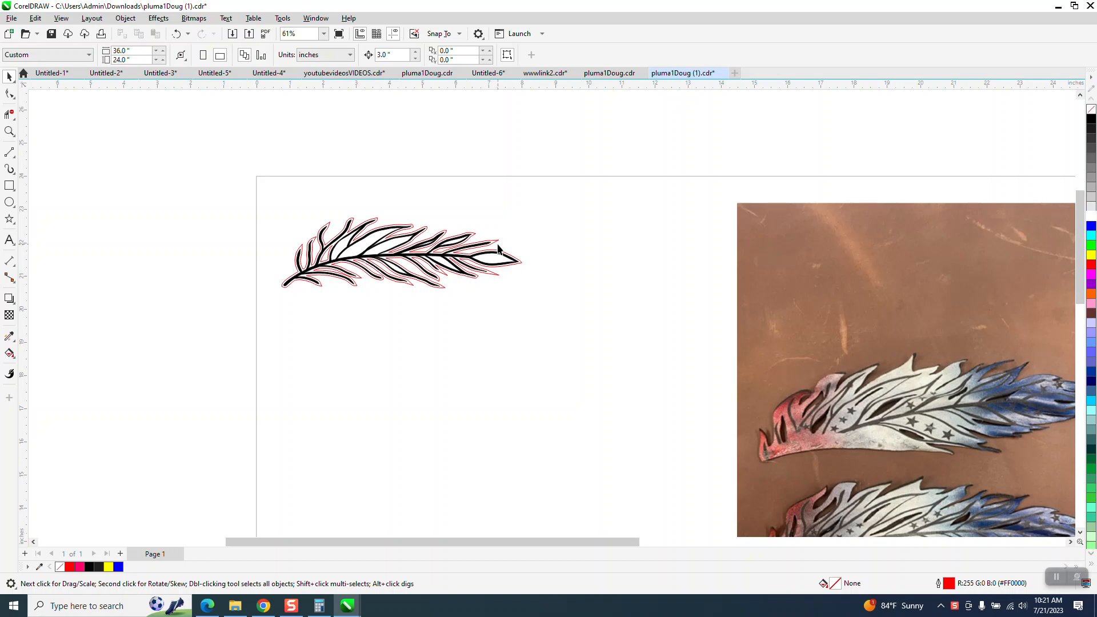
- Move the remaining red outline 3 inches above the black feather and shift the black feather slightly down and right
left_click(499, 245)
key("Down")
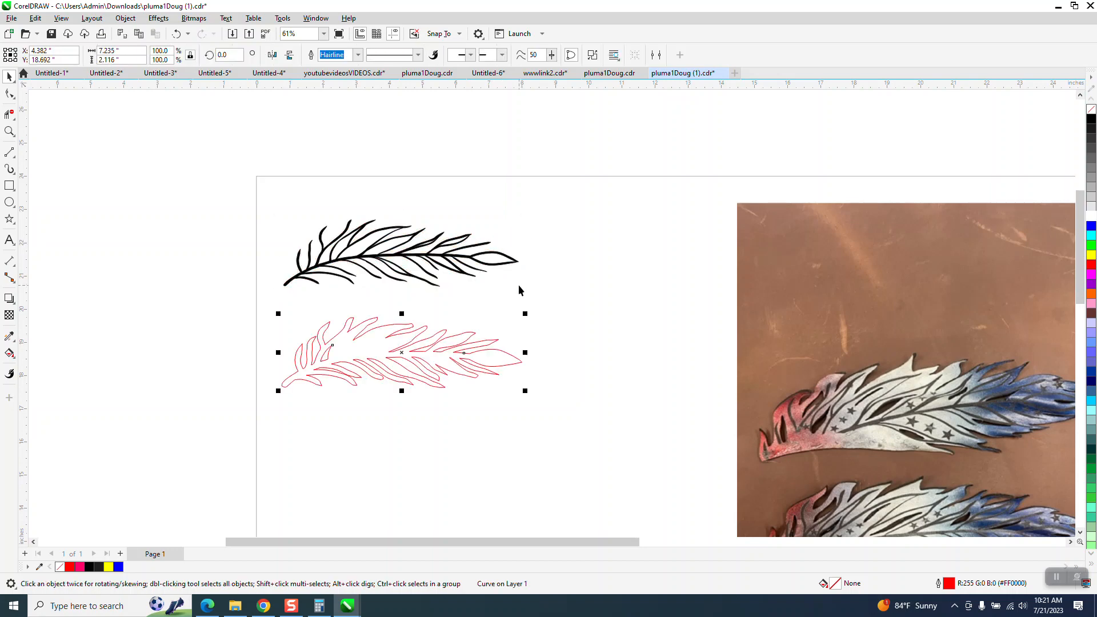
key("Up")
key("Up")
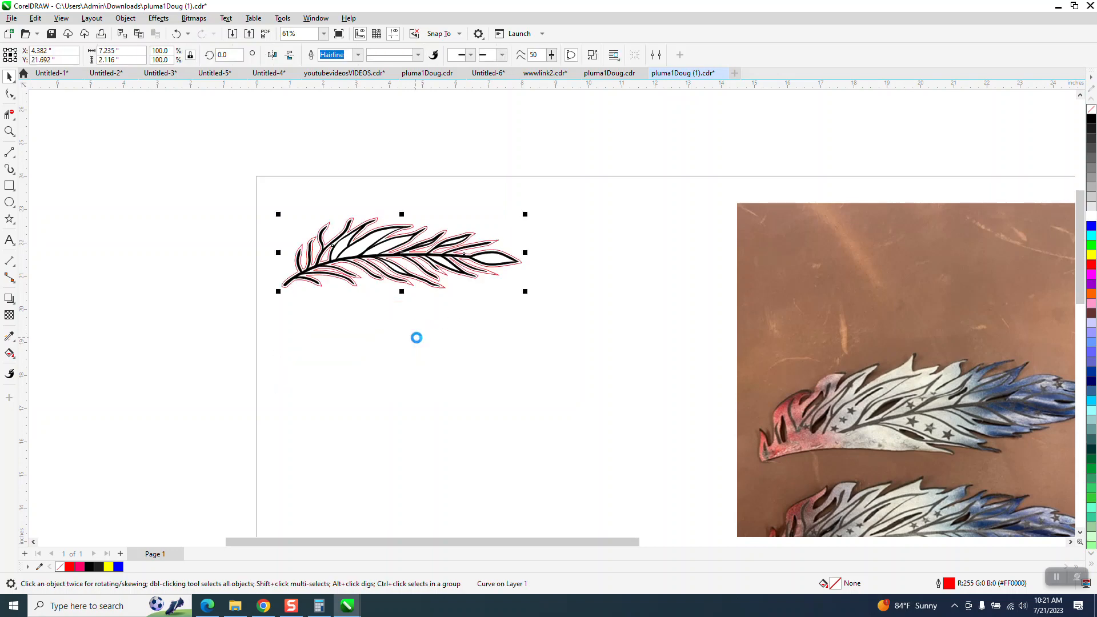
left_click(385, 263)
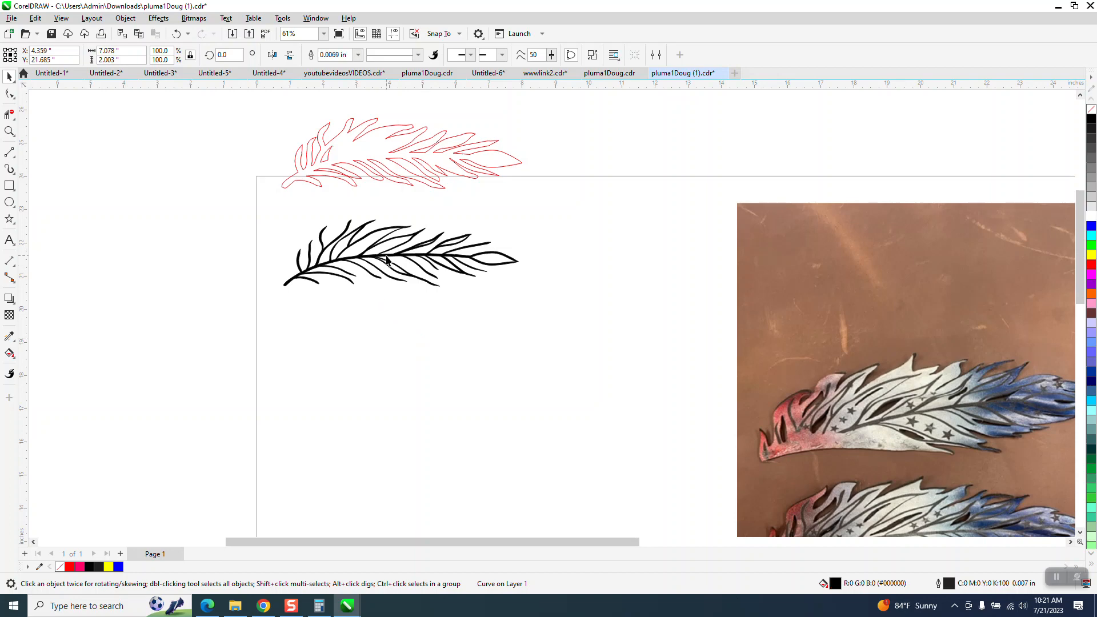
left_click_drag(392, 255, 408, 281)
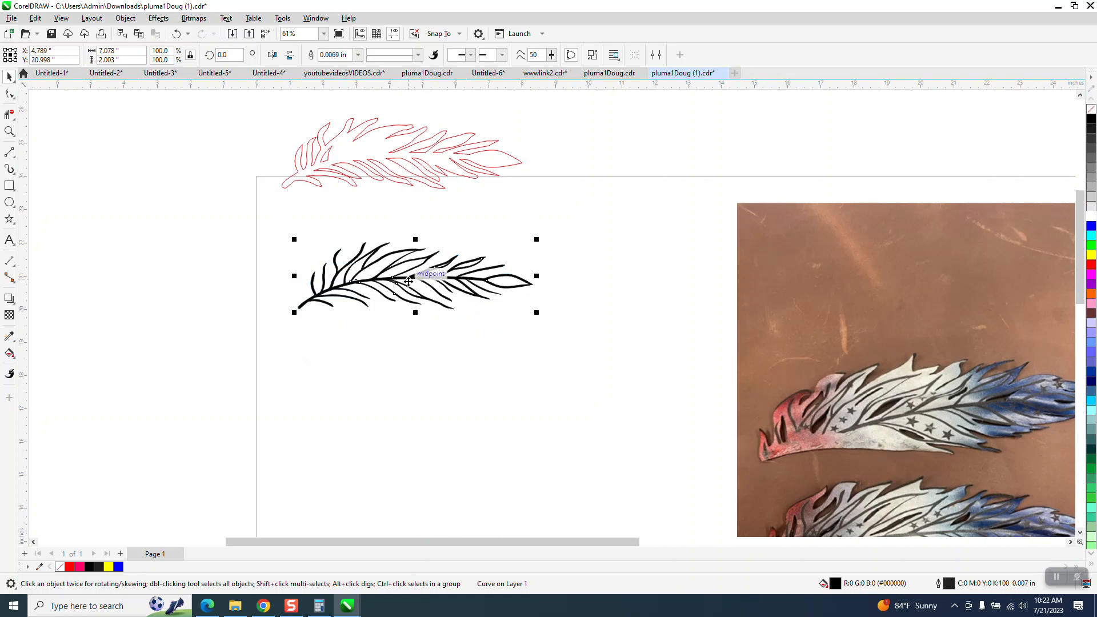
- Examine the black feather's edges and the joints between its stem and barbs up close
left_click(9, 132)
left_click_drag(333, 247, 580, 396)
scroll(433, 299, "down", 1)
scroll(476, 285, "down", 1)
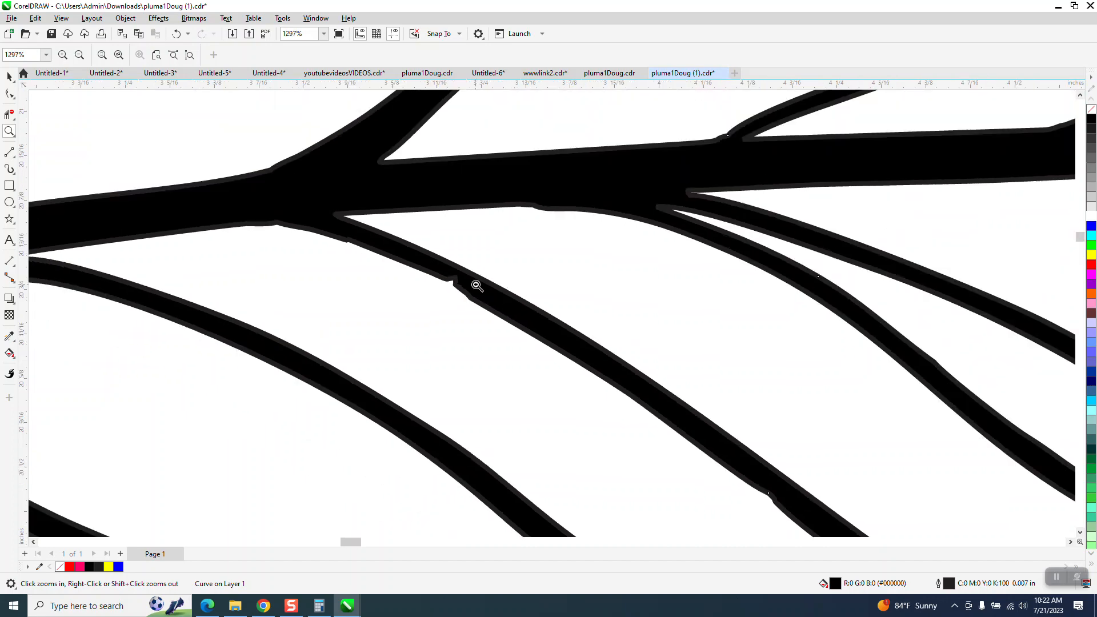
scroll(476, 285, "down", 5)
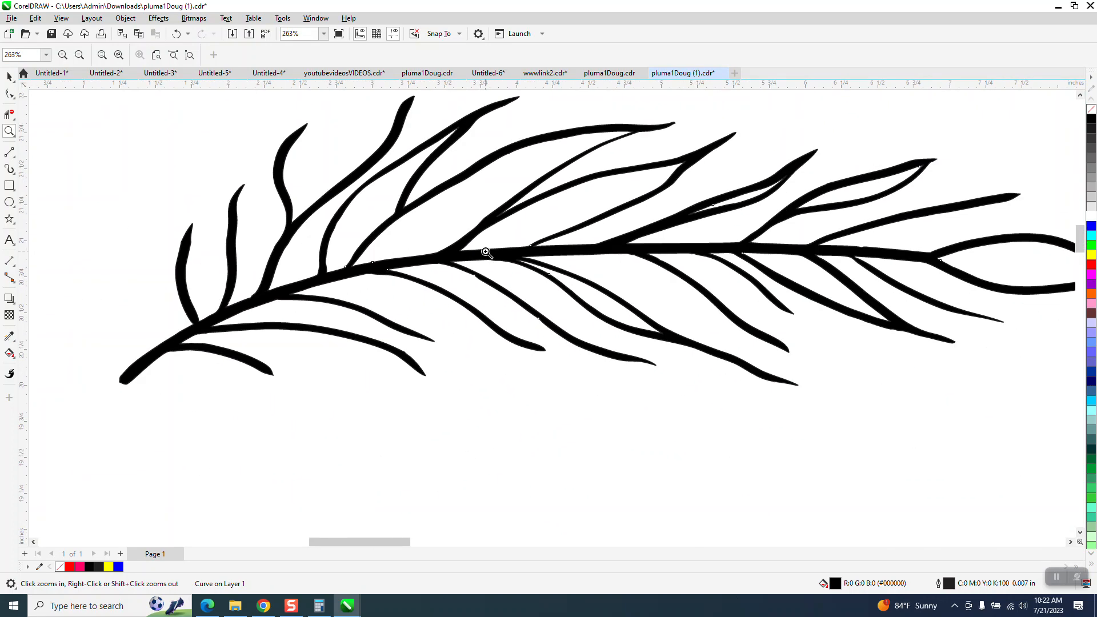
left_click_drag(255, 293, 316, 295)
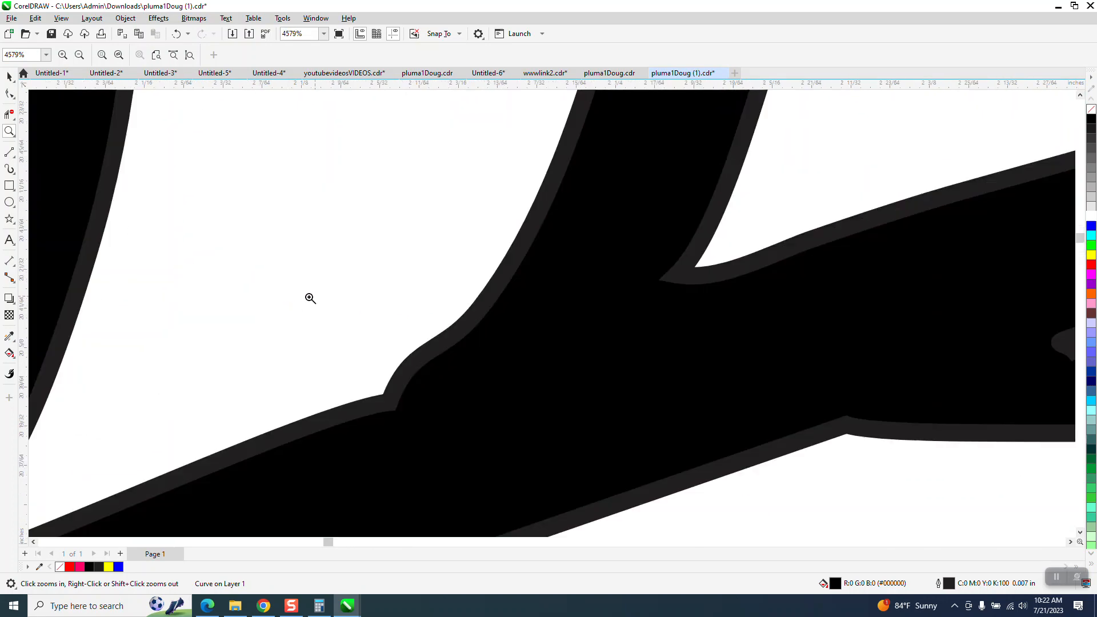
scroll(311, 299, "down", 7)
left_click(10, 77)
scroll(337, 341, "down", 4)
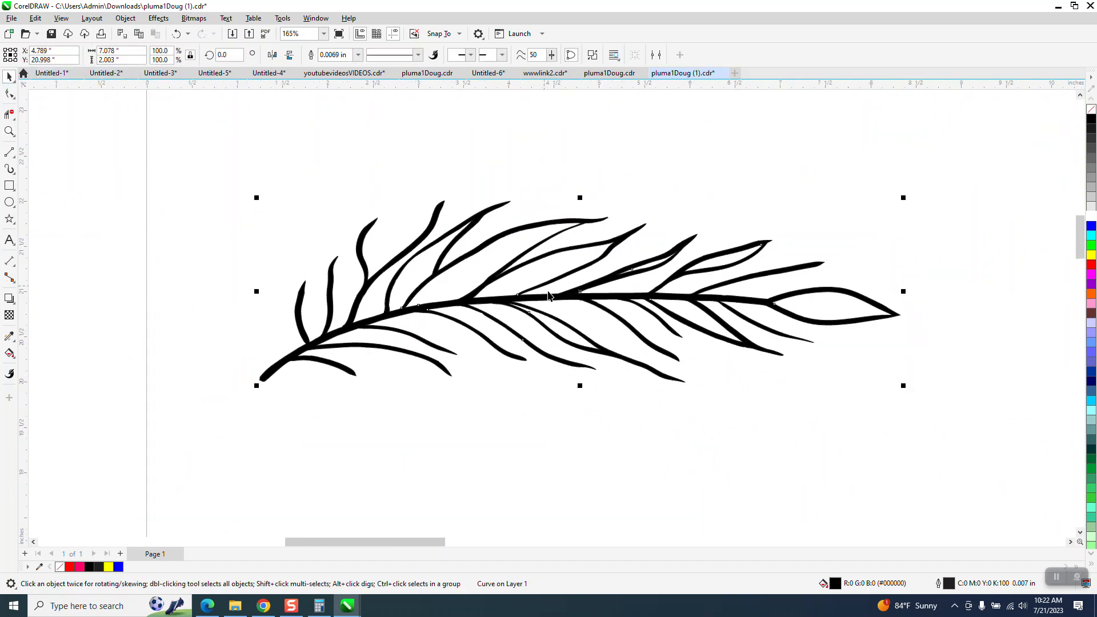
scroll(522, 292, "down", 2)
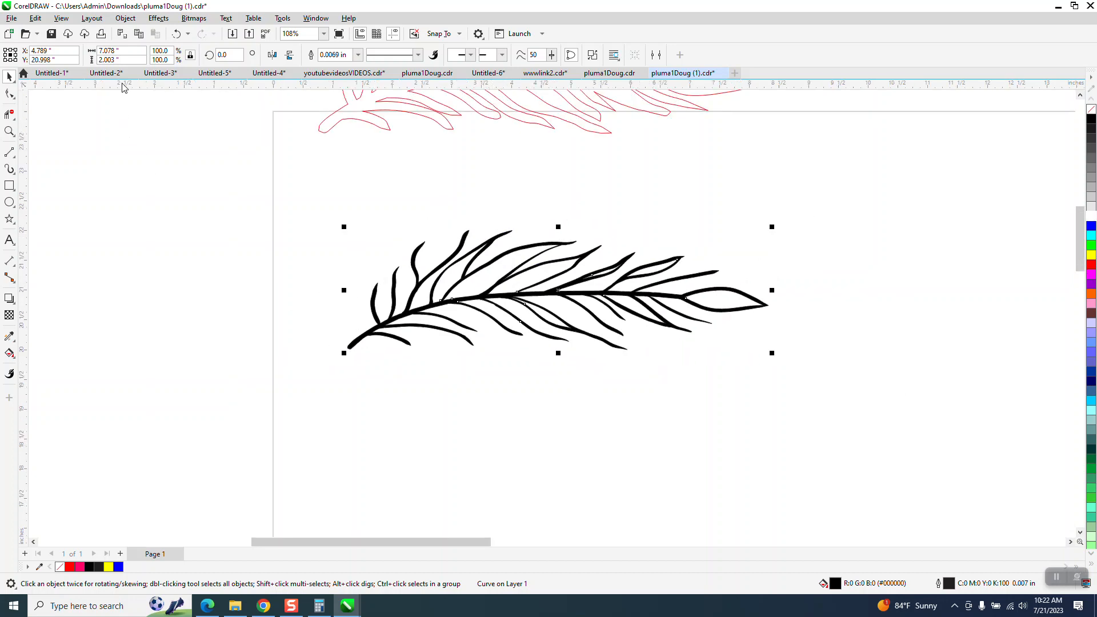
- Duplicate the black feather and place the copy 3 inches below the original
left_click(135, 138)
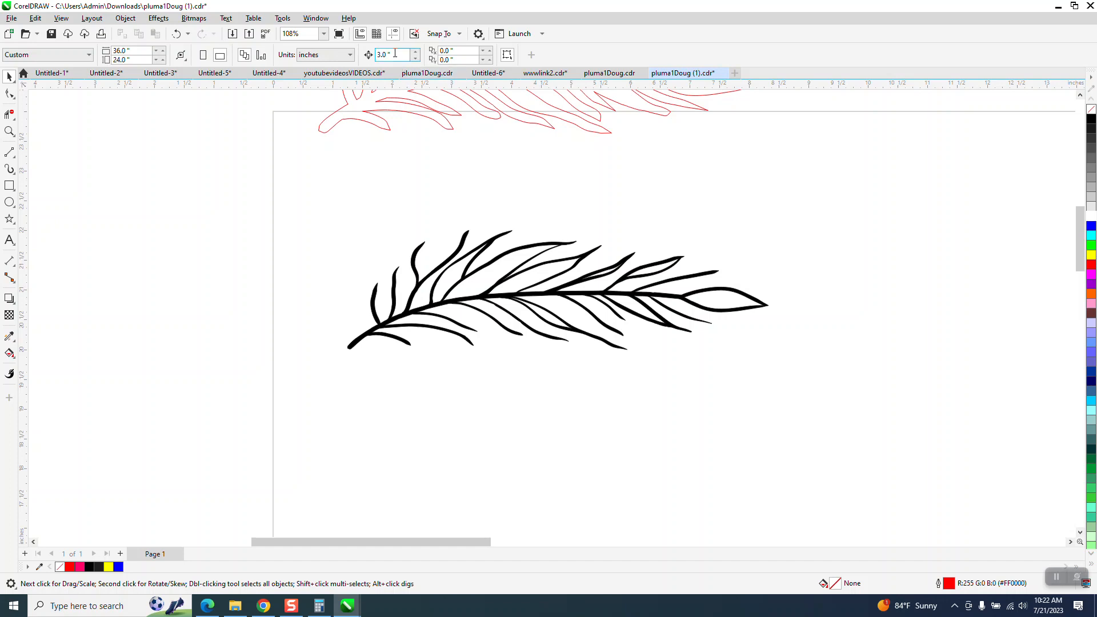
left_click(545, 248)
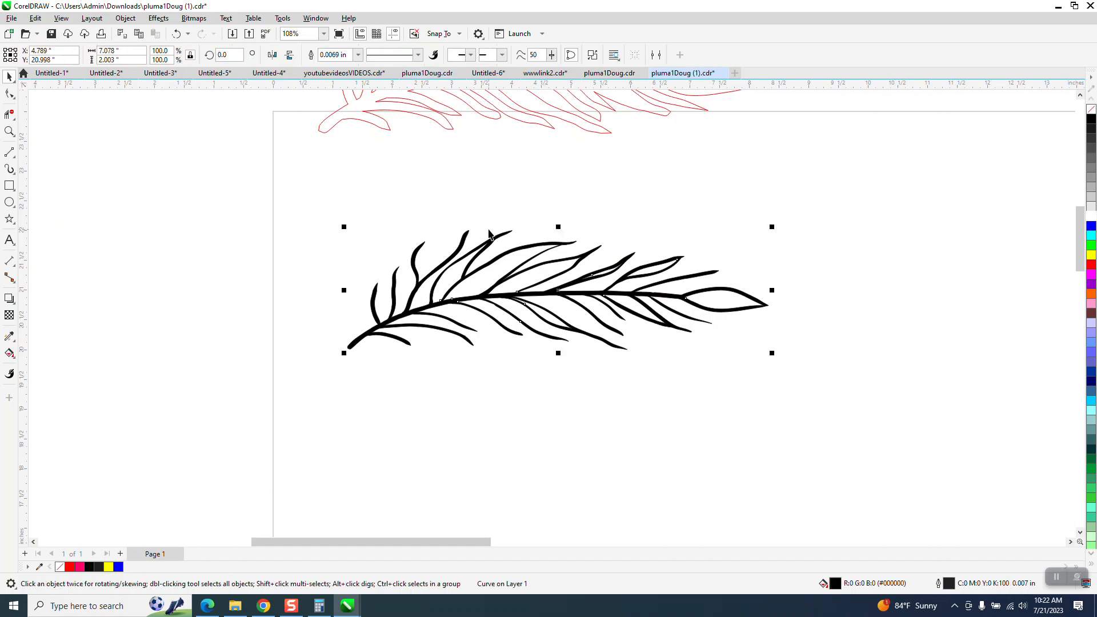
key("ctrl+d")
key("Down")
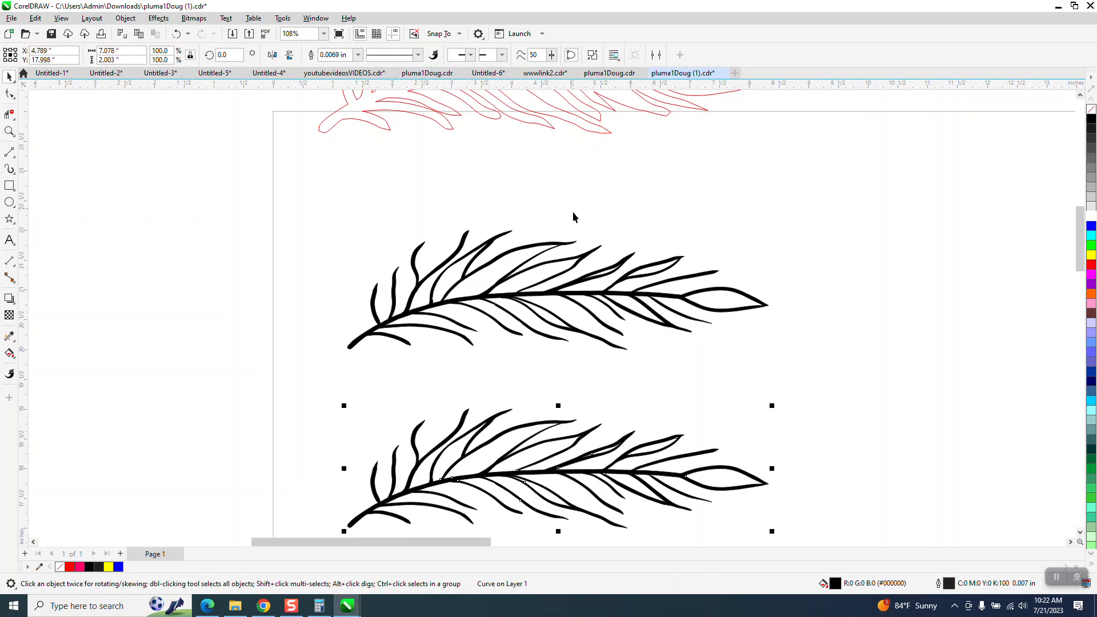
- Break the upper black feather's curve apart and create a boundary around the resulting pieces
left_click(563, 246)
left_click(126, 19)
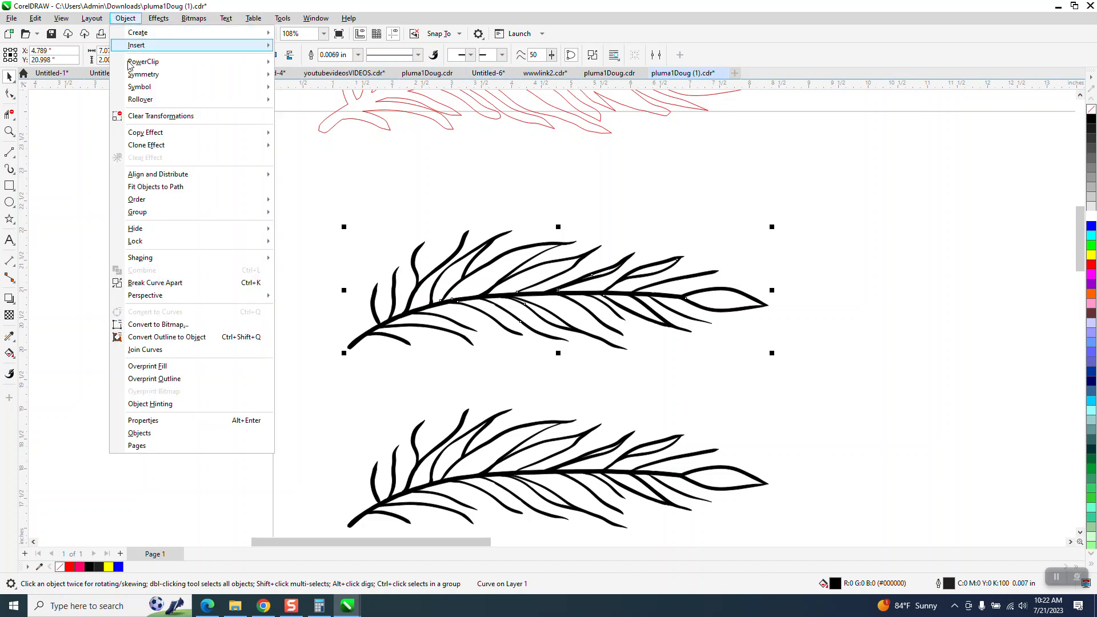
left_click(153, 284)
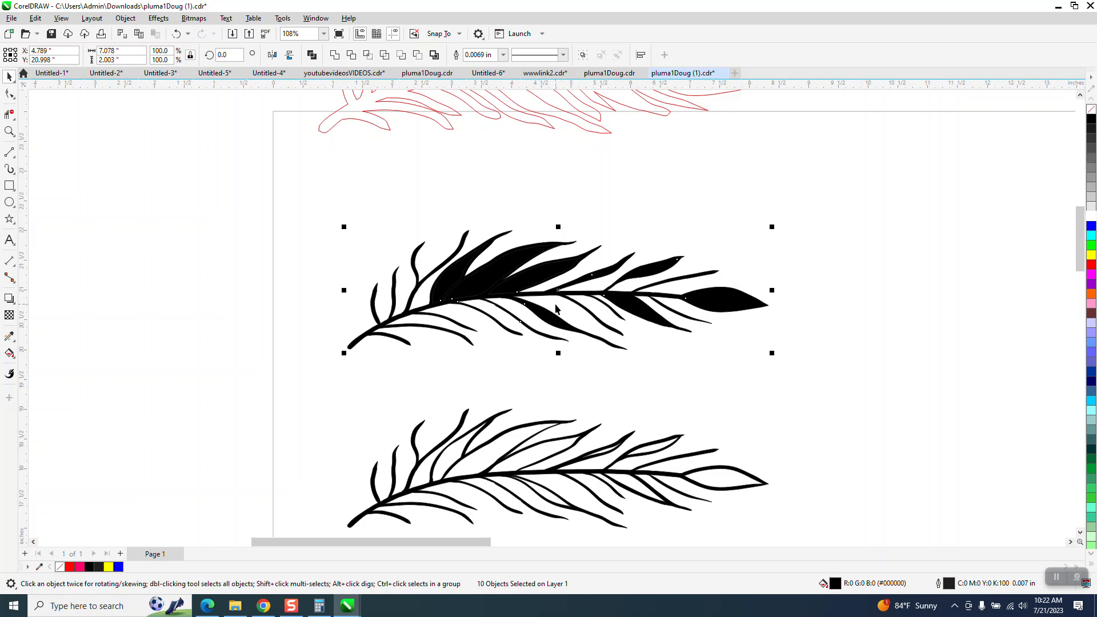
left_click(435, 57)
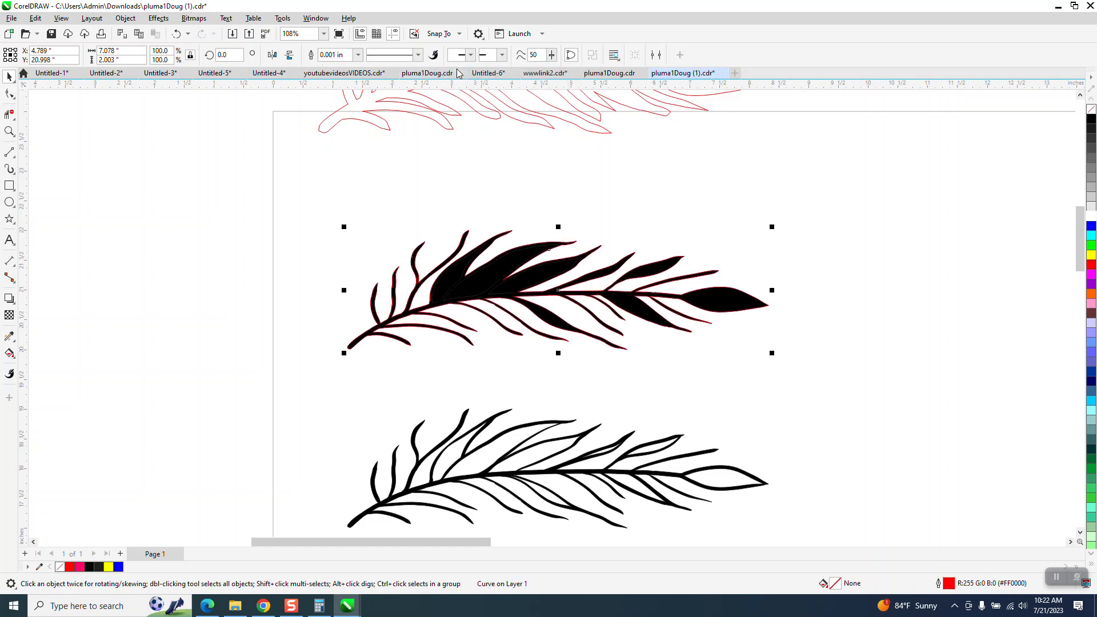
- Move the red boundary outline 6 inches left and delete all the broken-apart black feather pieces
key("Left")
key("Left")
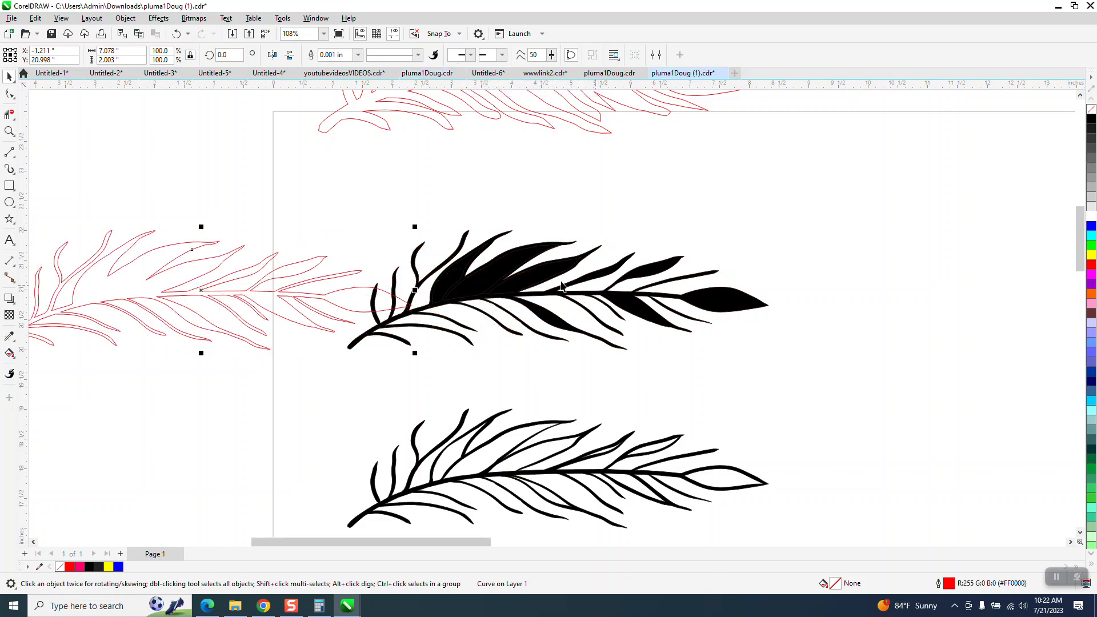
left_click(547, 276)
key("Right")
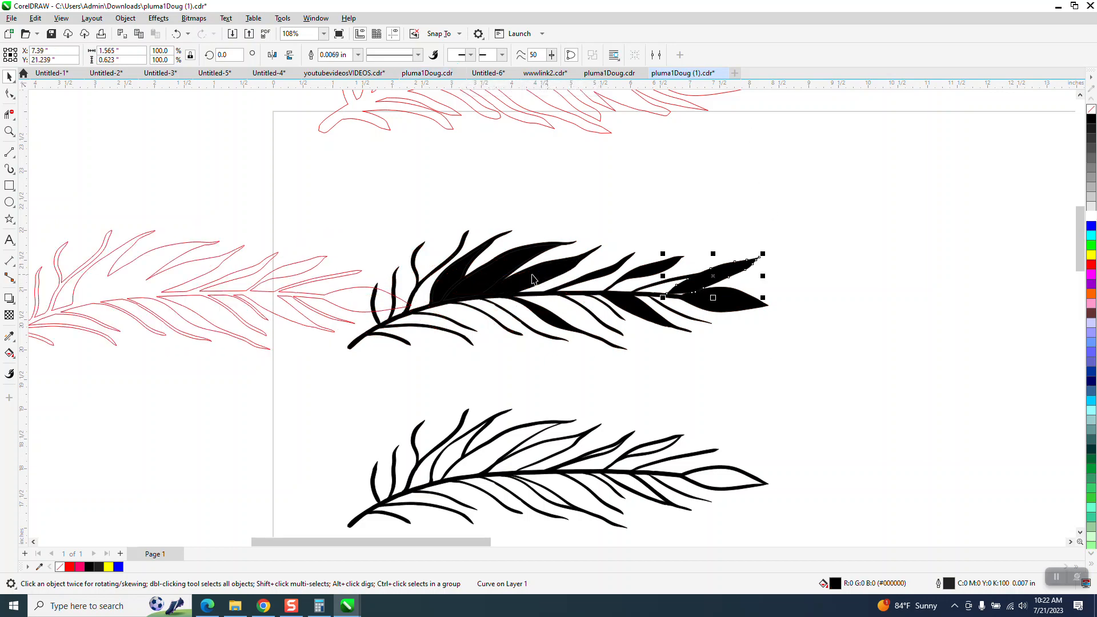
left_click(534, 274)
key("Right")
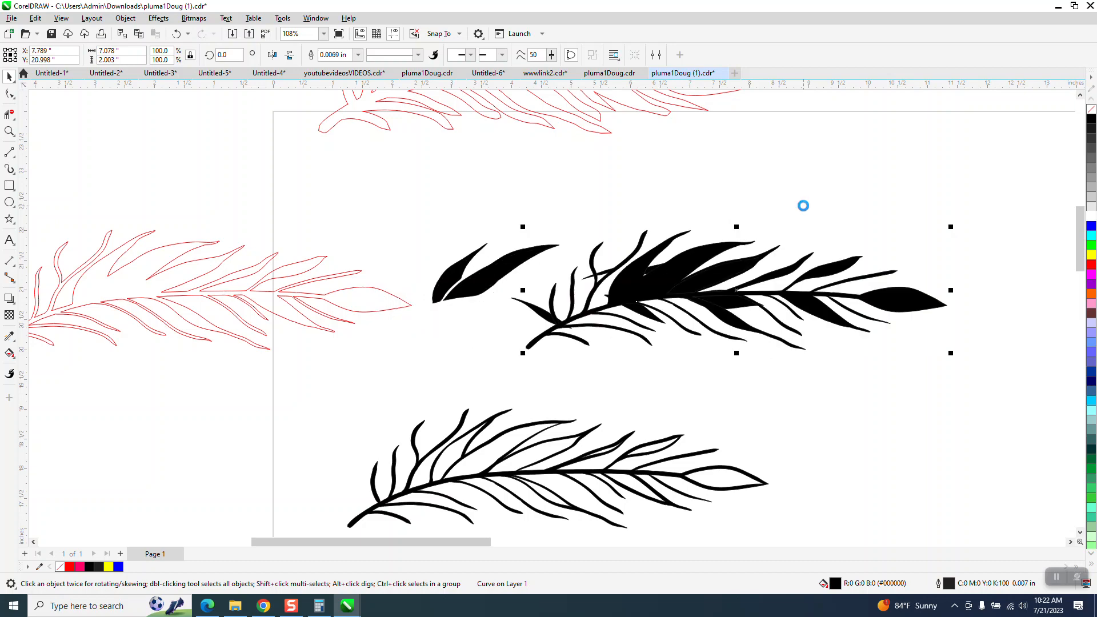
left_click(513, 274)
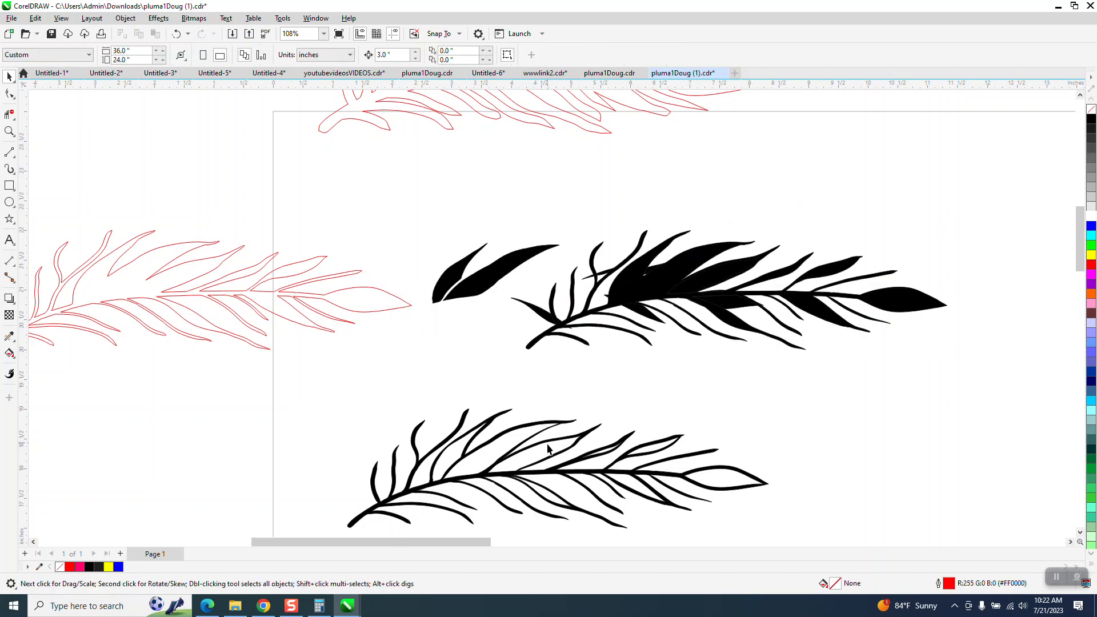
left_click_drag(1083, 414, 1071, 406)
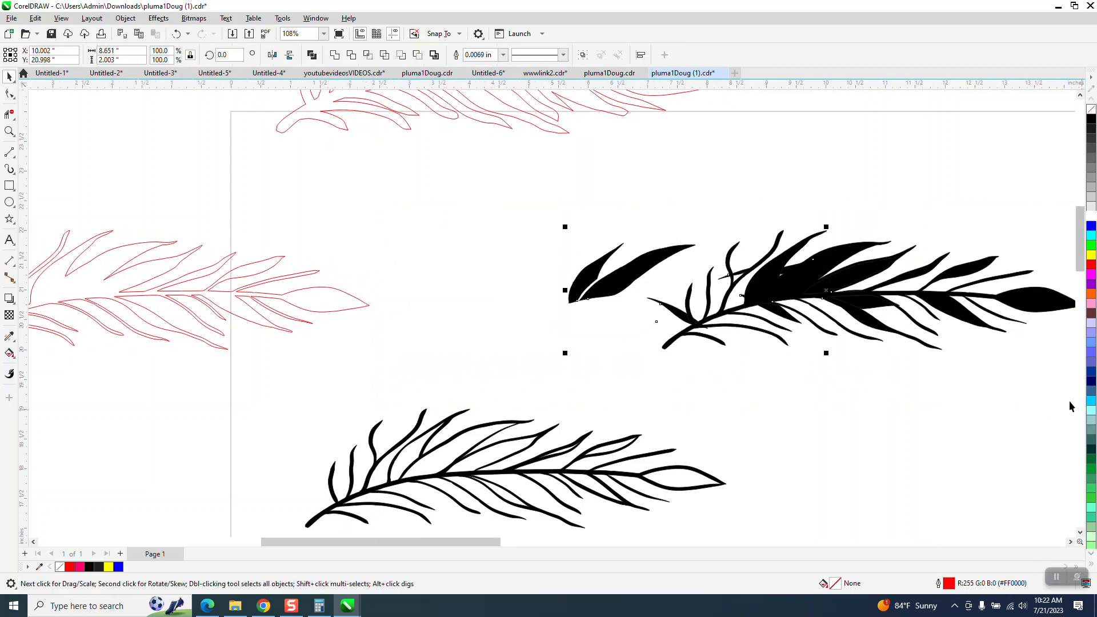
scroll(1017, 383, "down", 2)
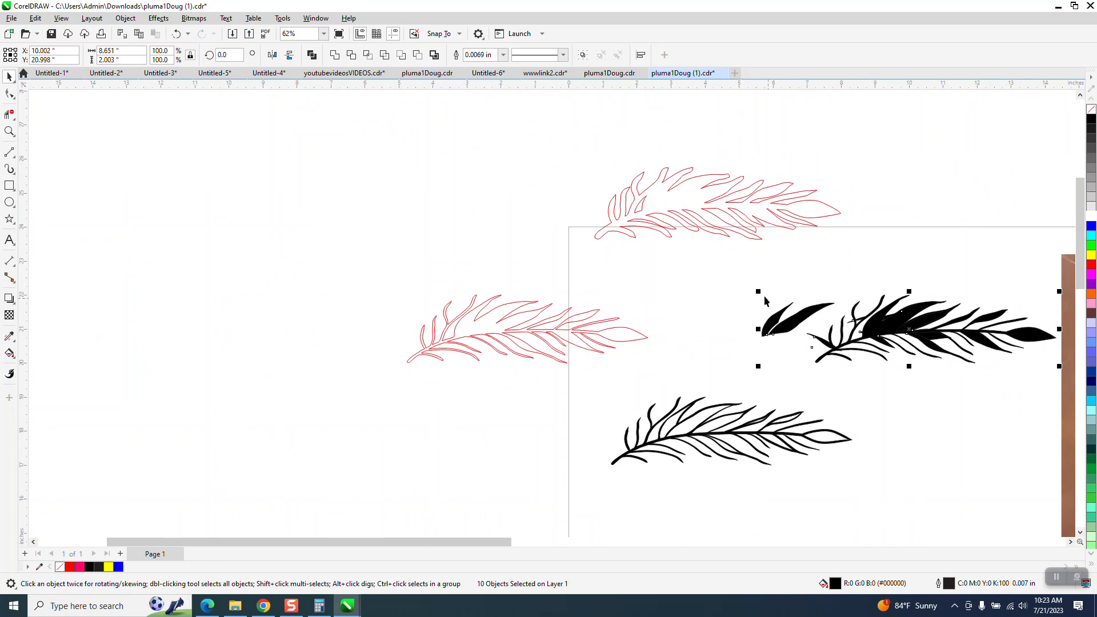
key("Delete")
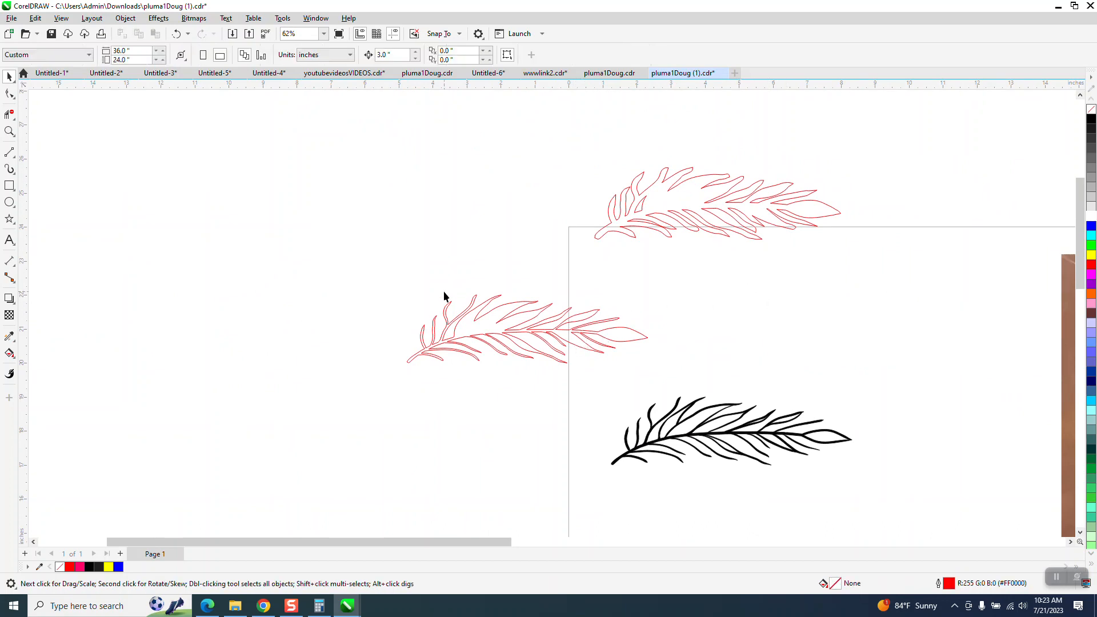
- Move the red boundary outline 6 inches right so it sits directly above the duplicated black feather
left_click(531, 338)
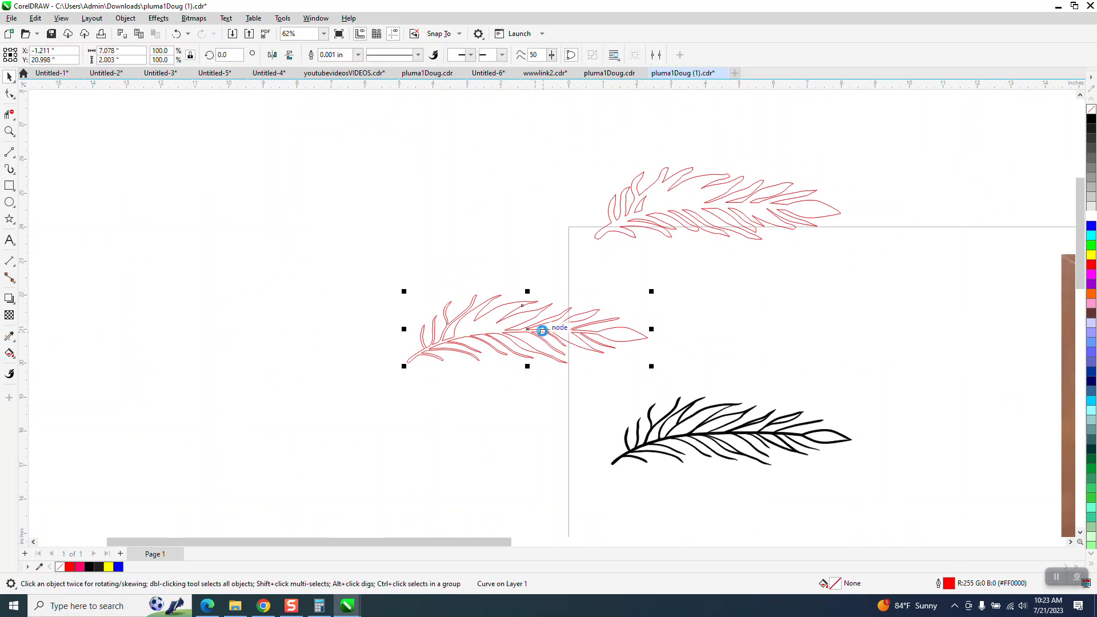
key("Right")
key("Right")
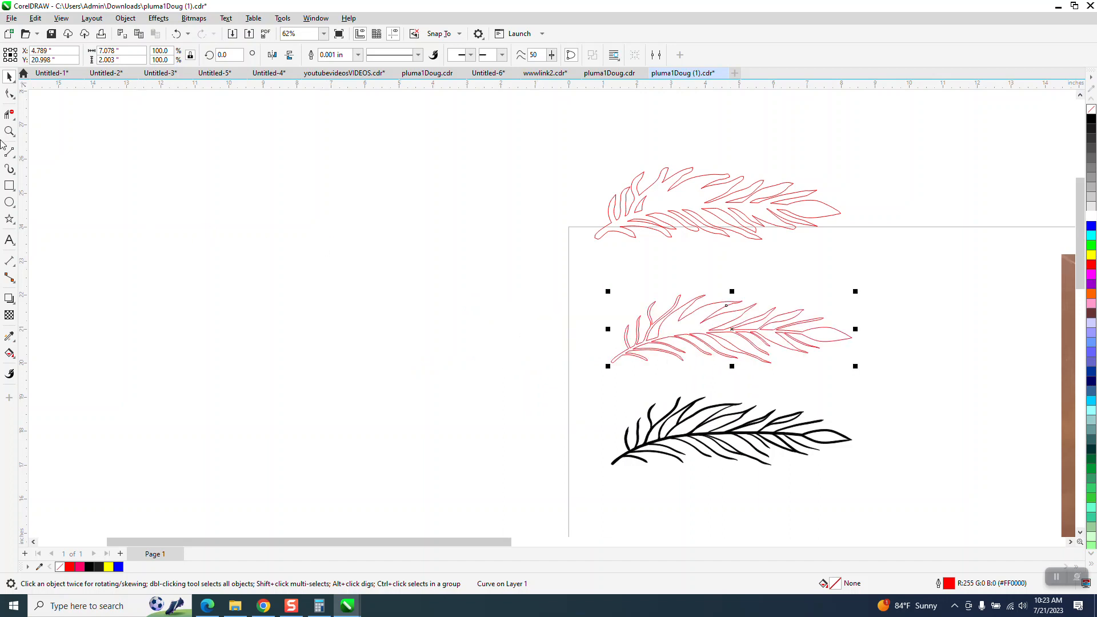
- Overlay the red boundary on the black feather 3 inches below and inspect how the edges match near the tip
left_click(9, 131)
left_click_drag(492, 218, 1012, 523)
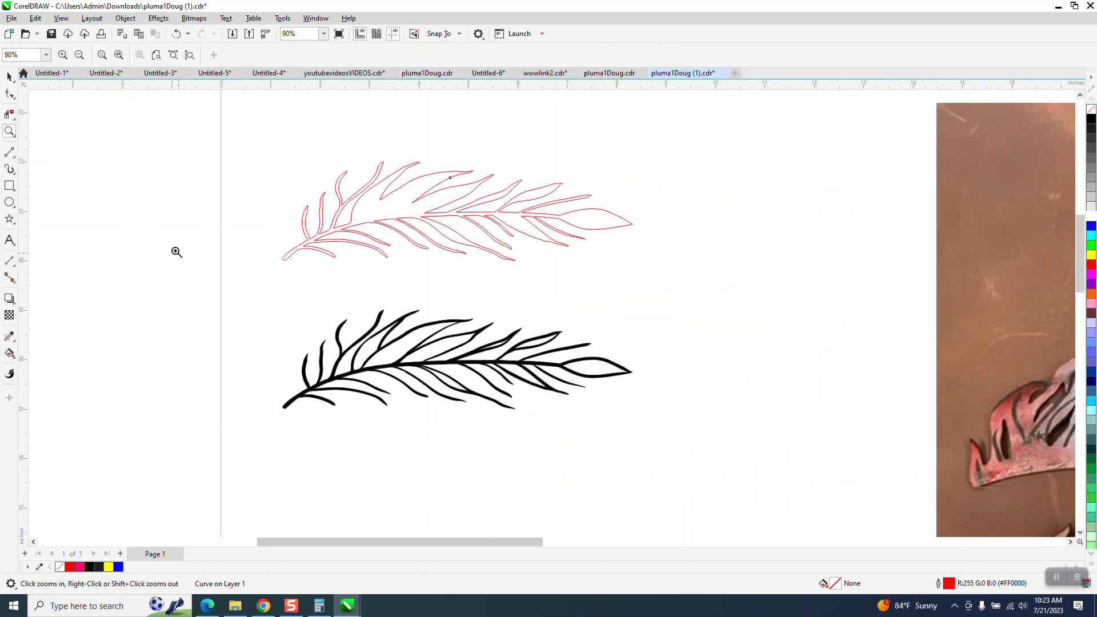
left_click(10, 76)
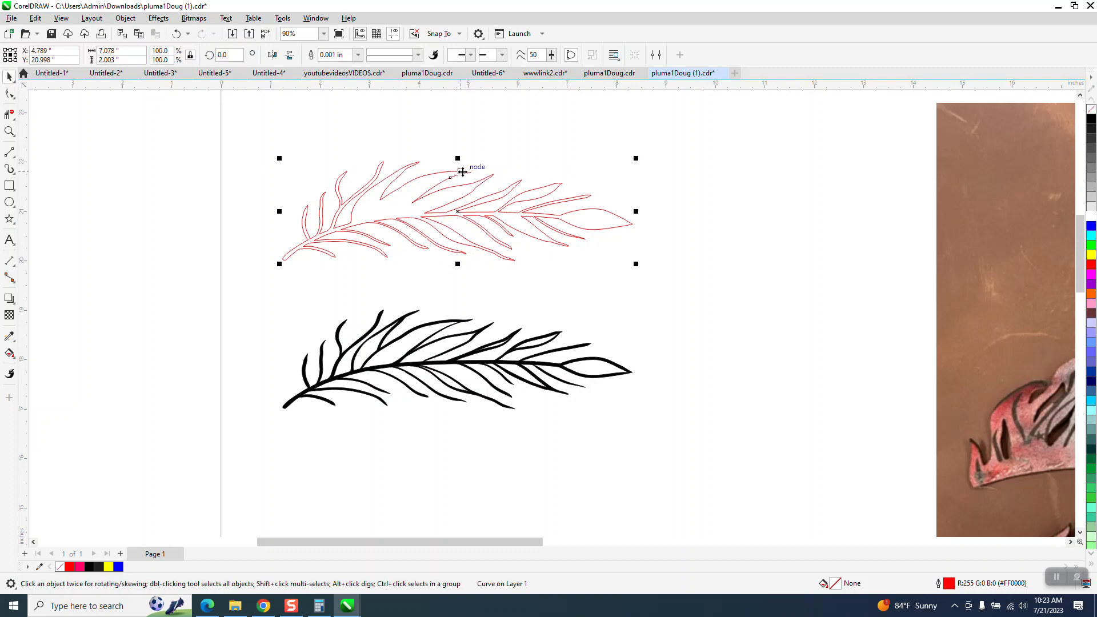
key("Down")
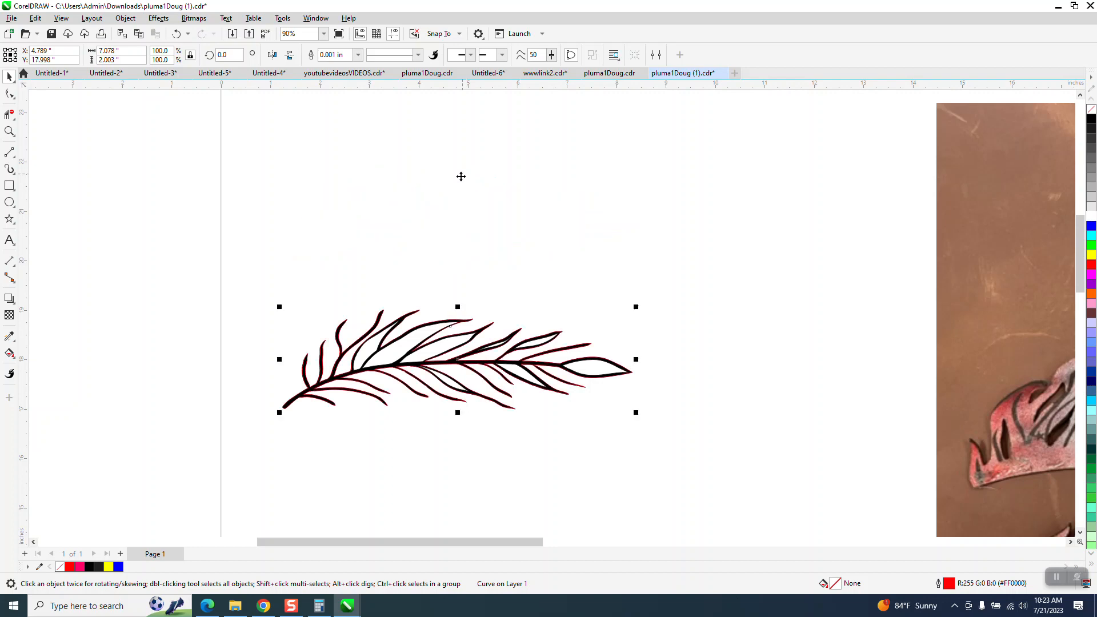
left_click(8, 131)
left_click_drag(477, 299, 648, 370)
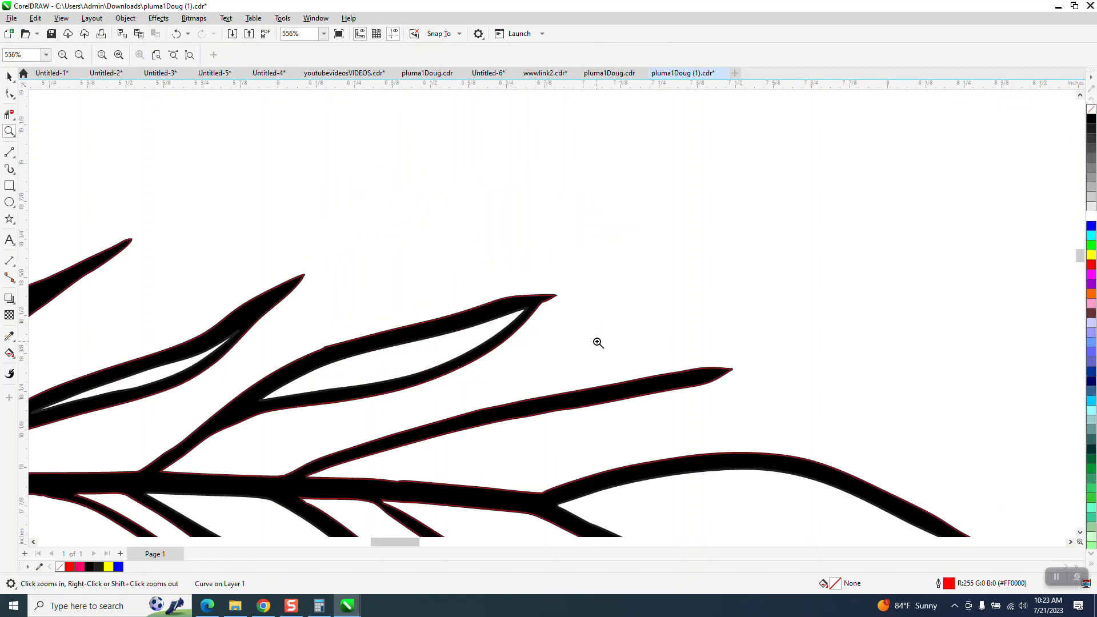
scroll(553, 303, "down", 2)
scroll(612, 318, "down", 2)
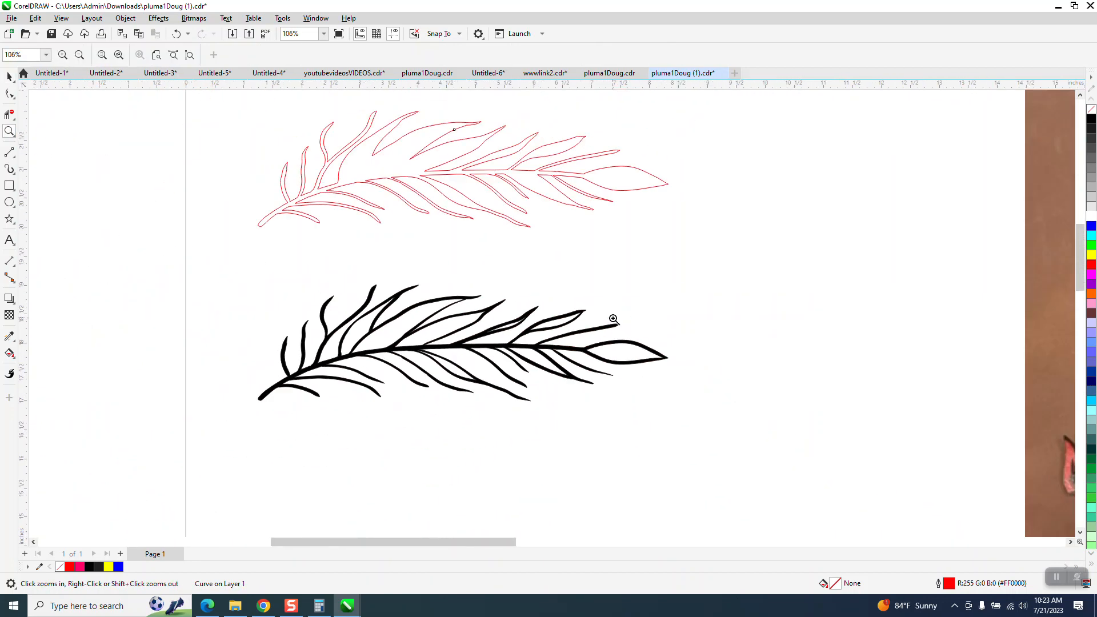
- Try a one-step outside contour with a 0.05 in offset on the red boundary outline above the black feather
left_click(9, 76)
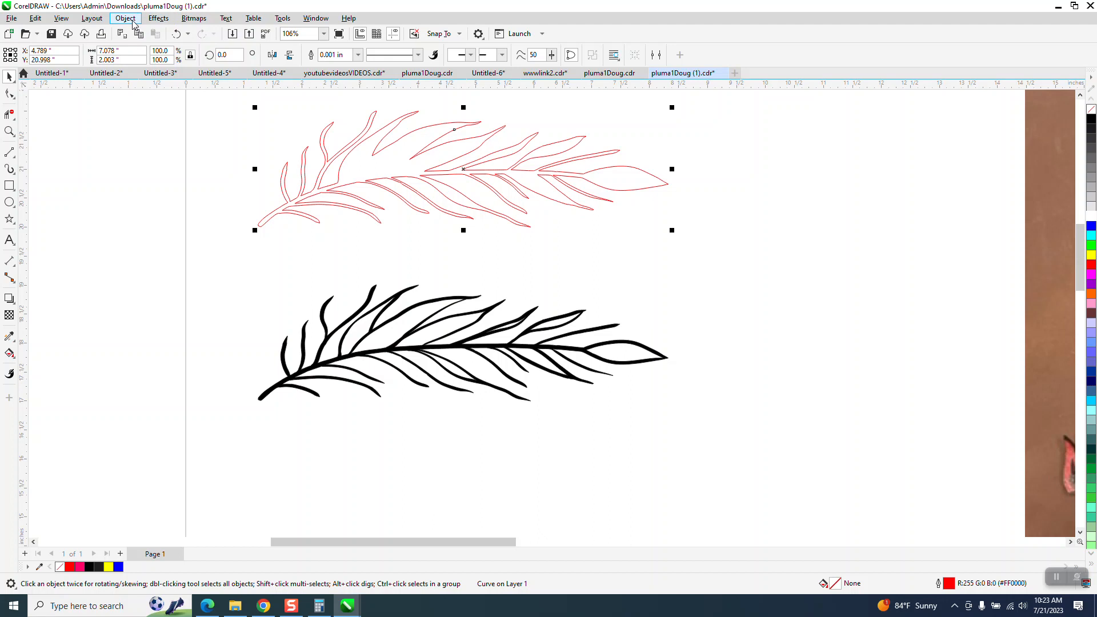
left_click(151, 22)
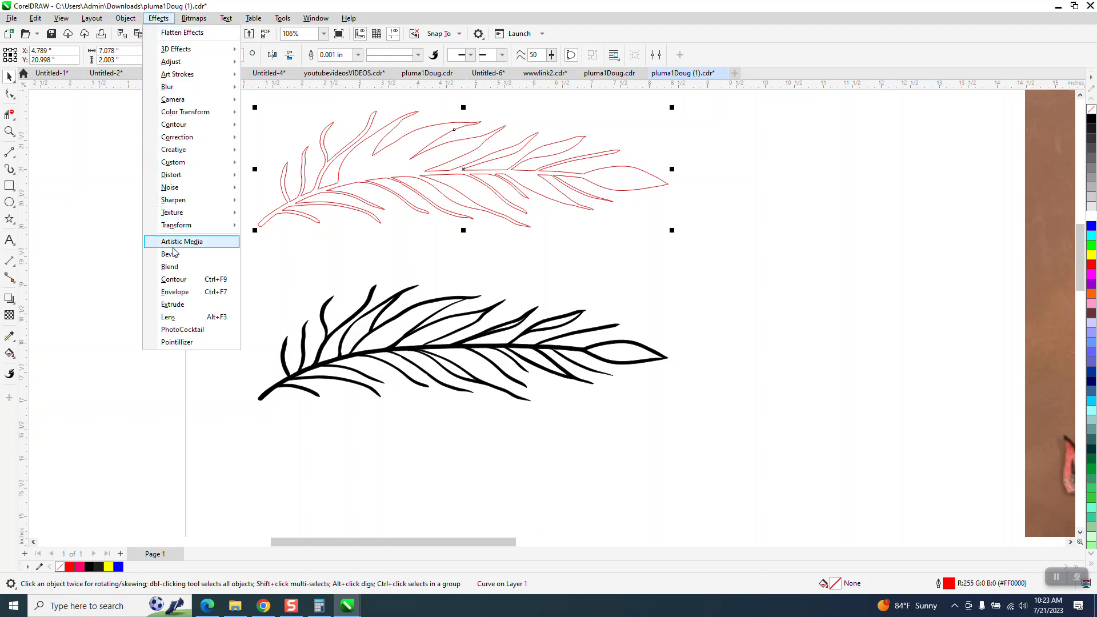
left_click(176, 280)
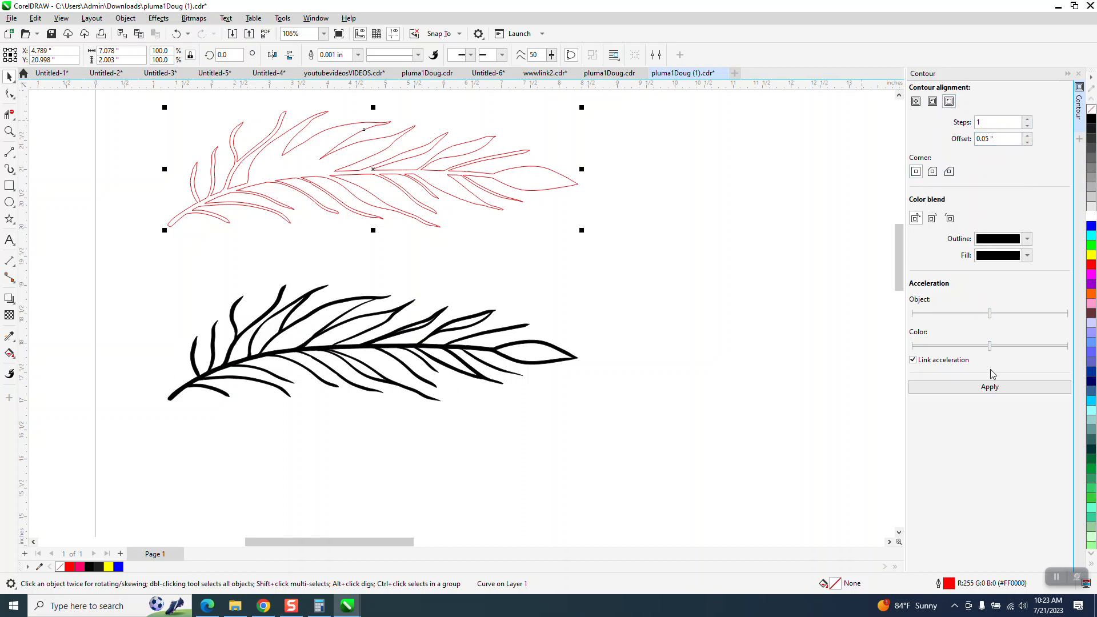
left_click(990, 387)
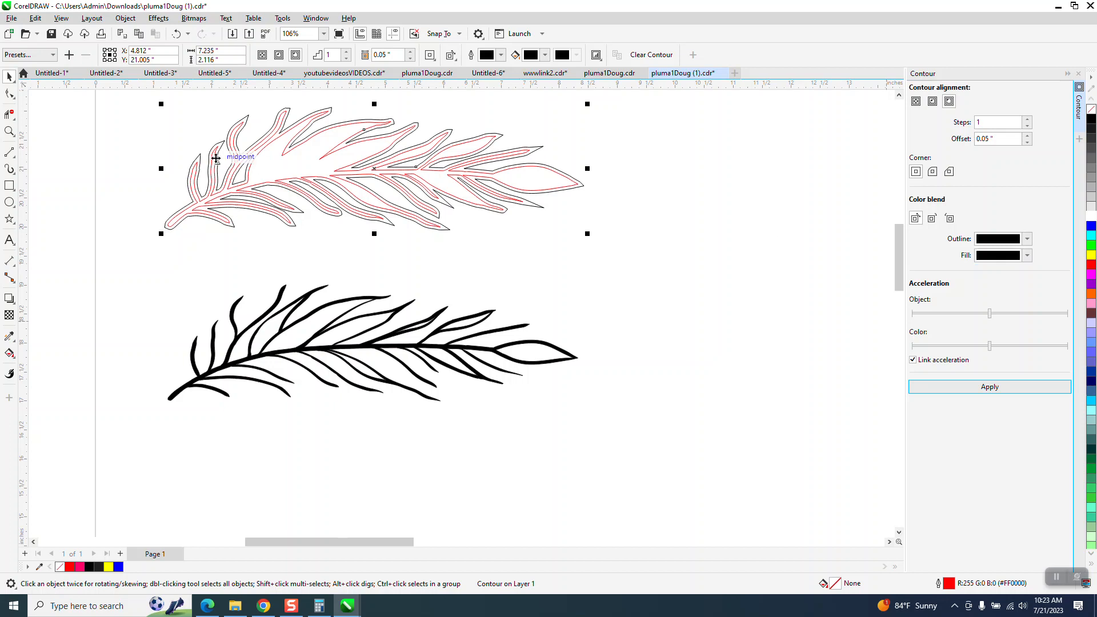
left_click(177, 34)
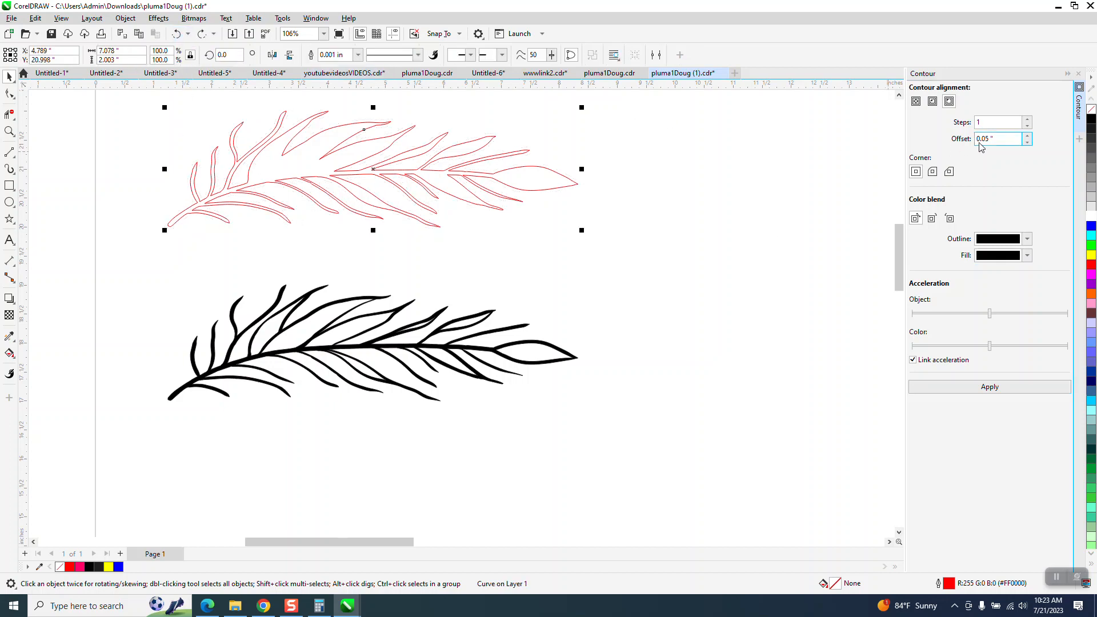
- Apply a one-step outside contour with a 0.03 in offset to the red boundary and break the contour apart
type(".03")
left_click(997, 388)
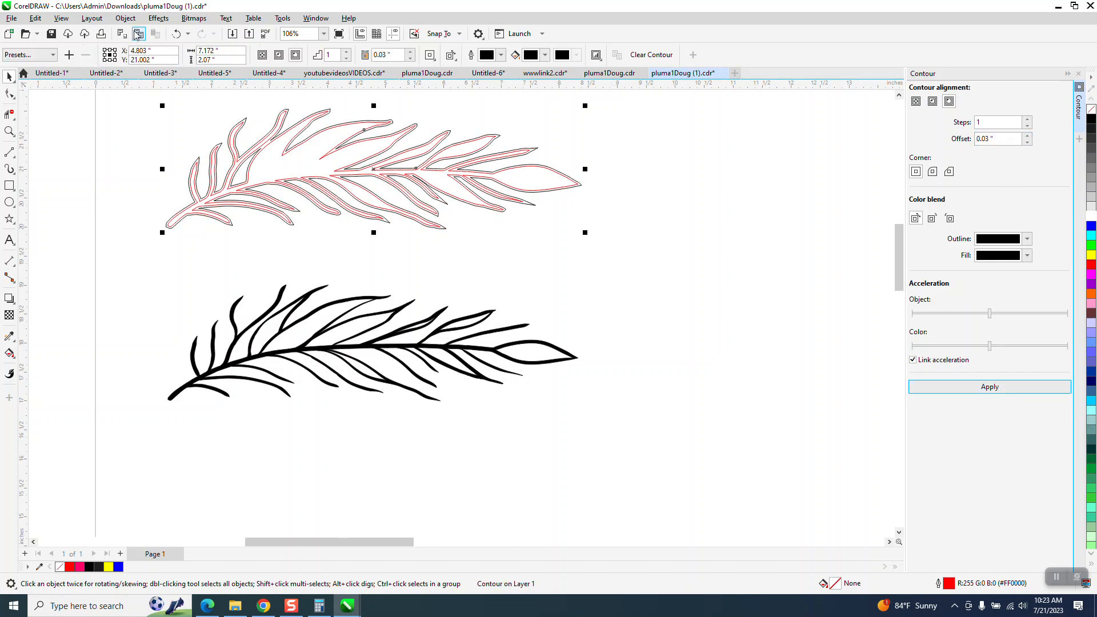
left_click(125, 18)
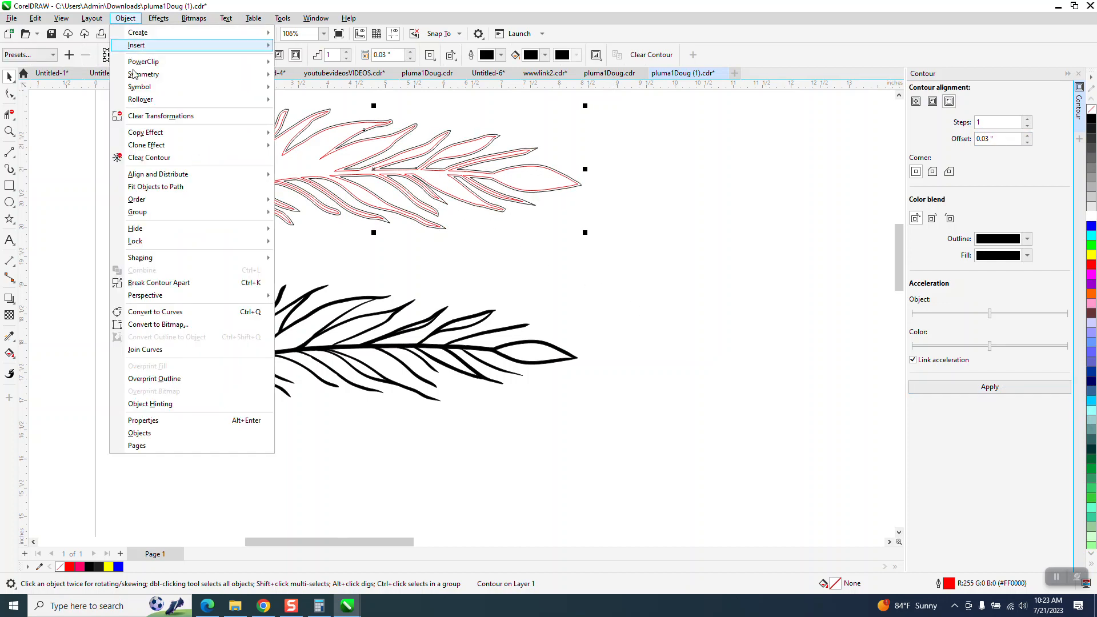
left_click(159, 282)
left_click(46, 105)
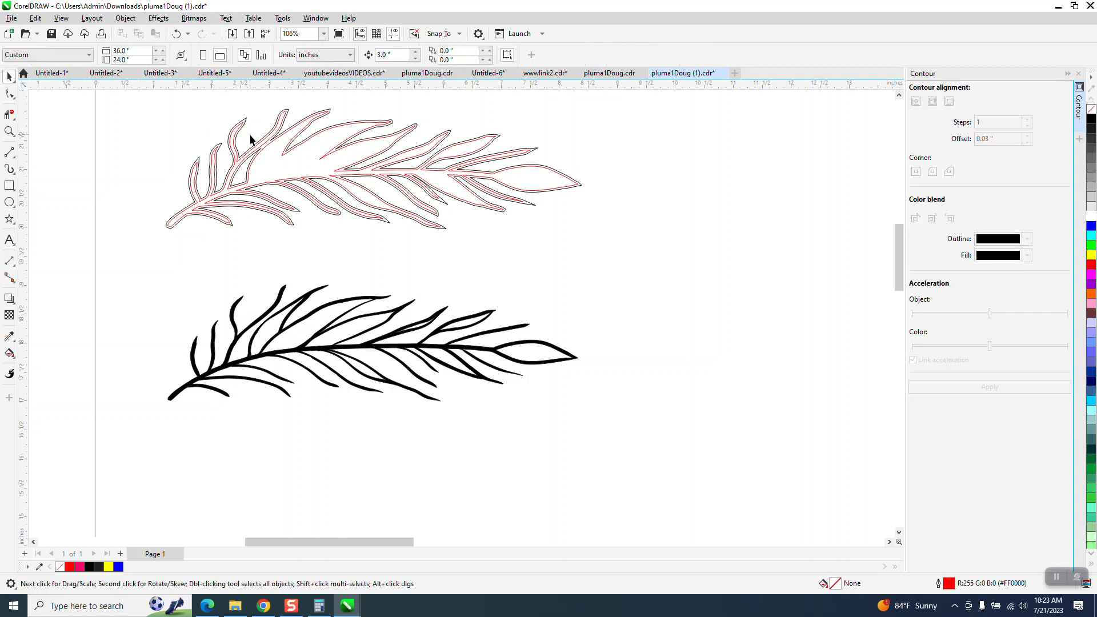
- Move the original red boundary 9 inches right, away from the black contour outline
left_click(297, 170)
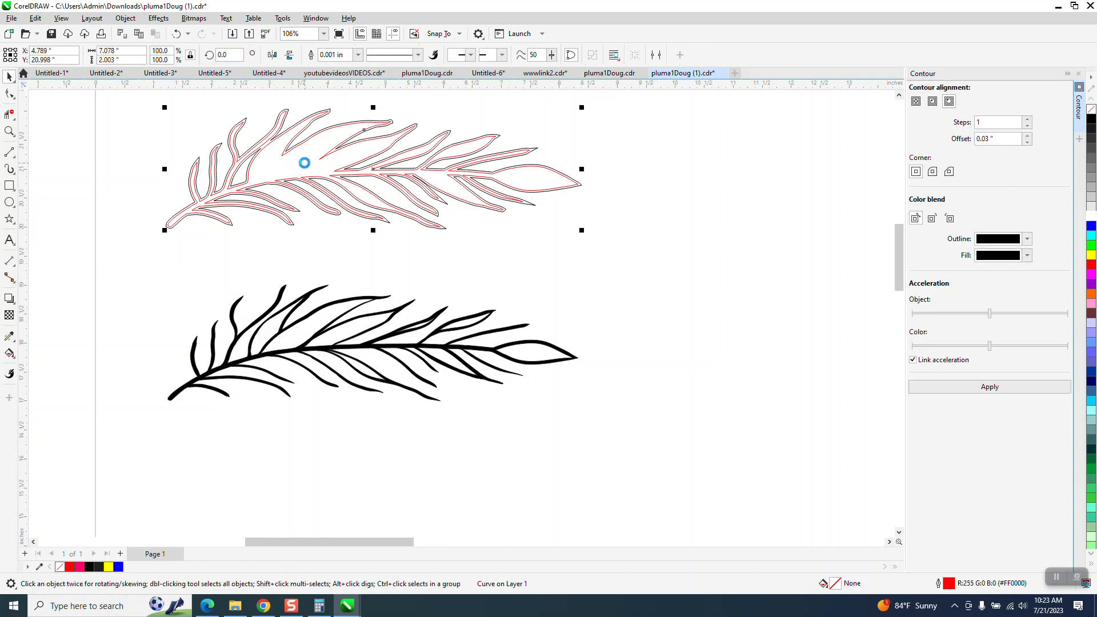
key("Right")
key("Right")
key("Right")
- Set the black contour outline's width to 0.007 in and break its curve apart into separate pieces
left_click(372, 163)
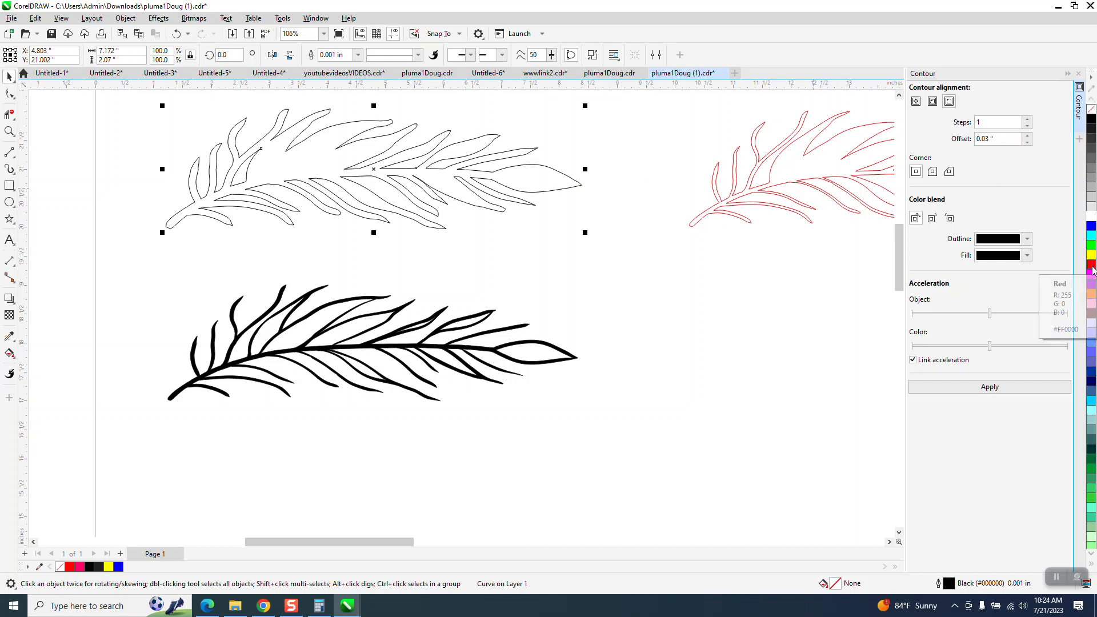
left_click(358, 55)
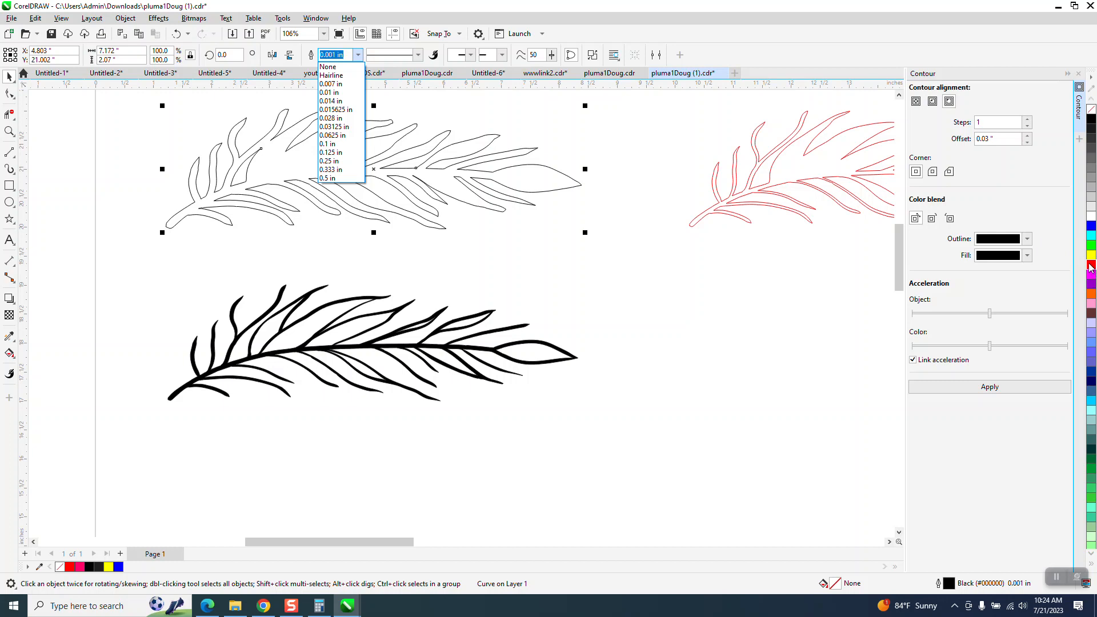
left_click(330, 84)
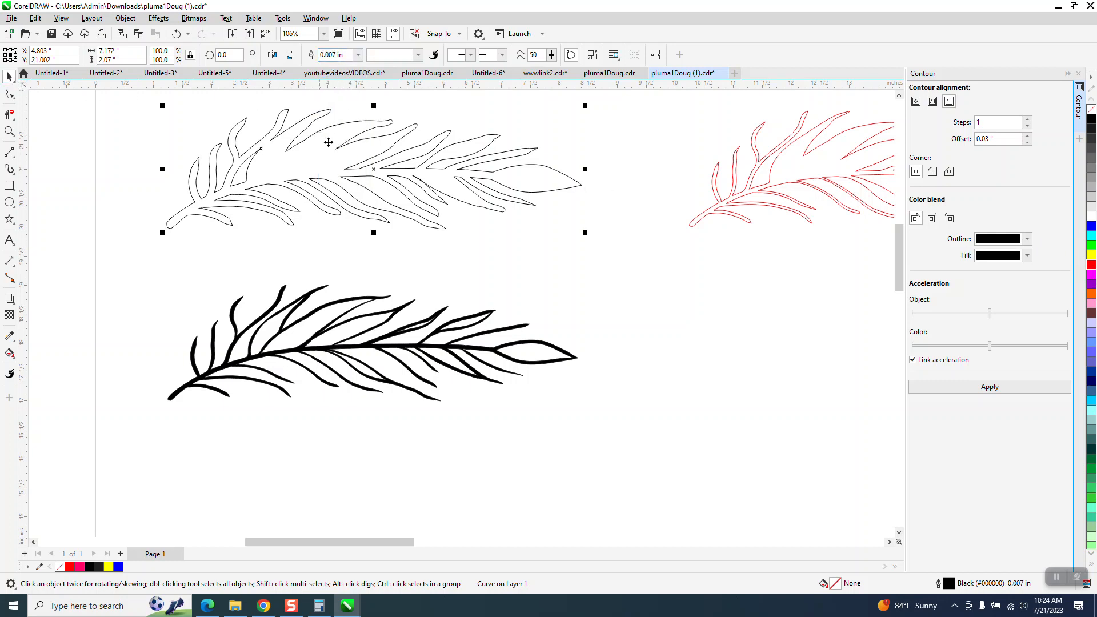
left_click(122, 18)
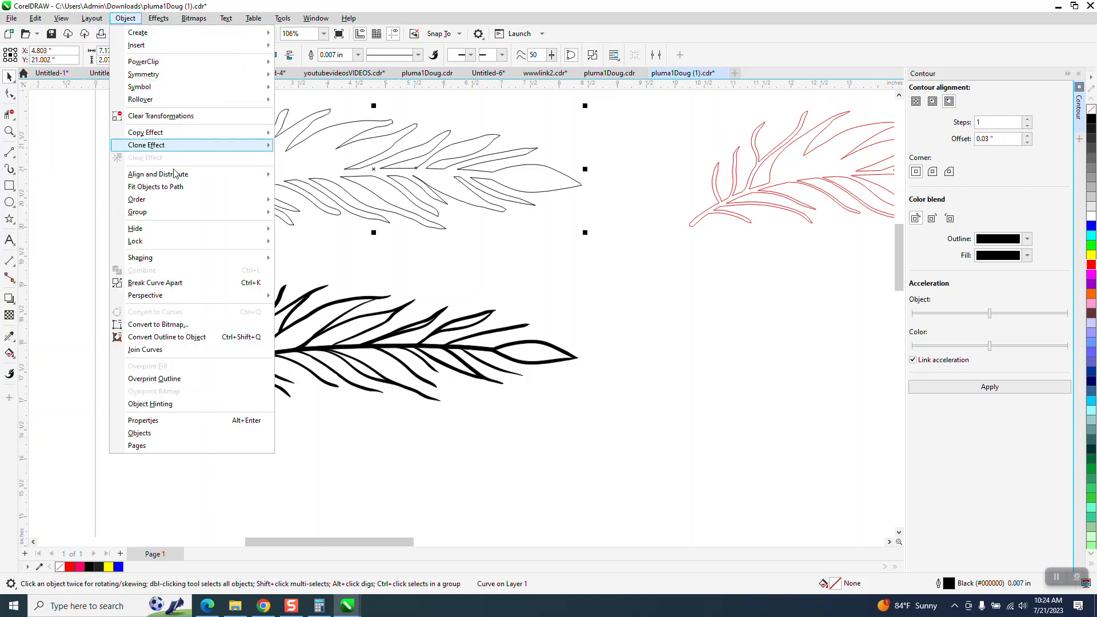
left_click(154, 282)
left_click(442, 245)
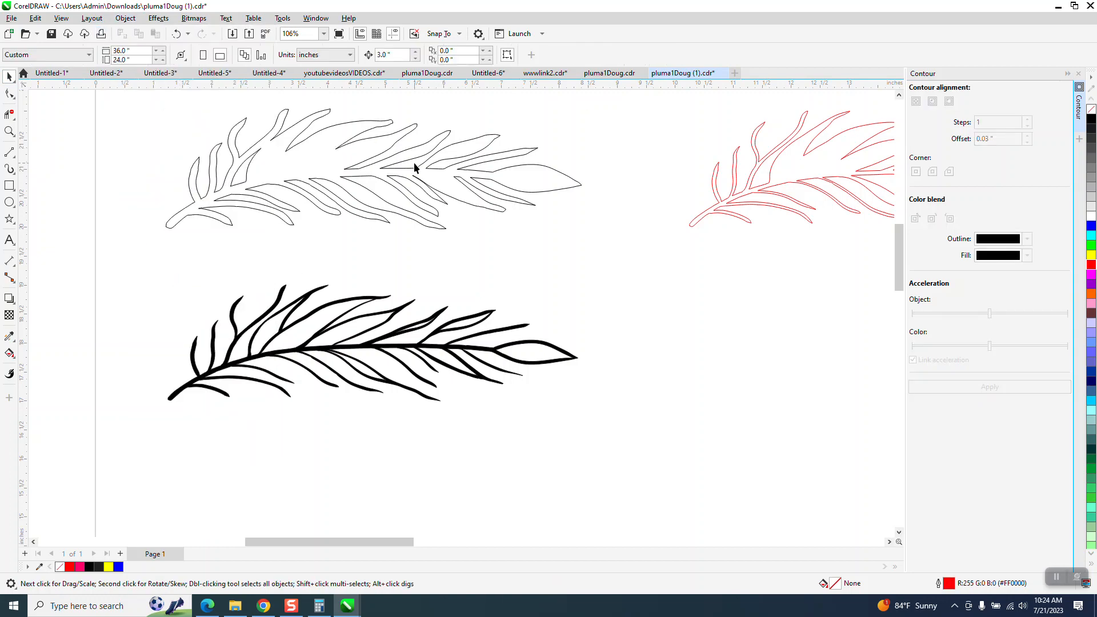
- Give the large outer contour curve a red hairline outline, keeping it at its original position
left_click_drag(415, 178, 453, 216)
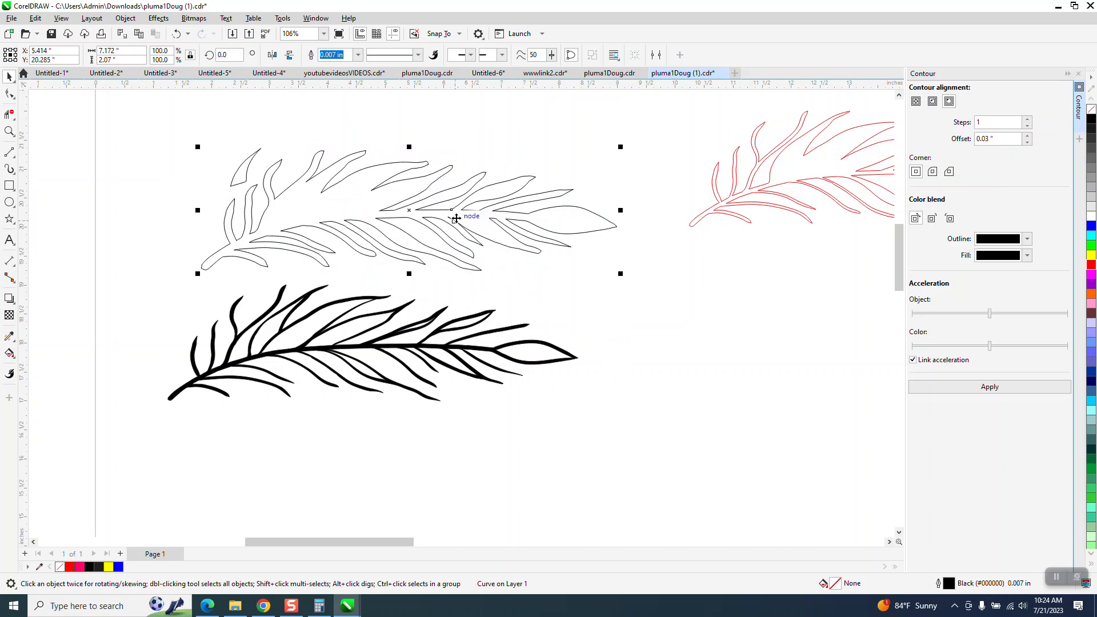
left_click(177, 34)
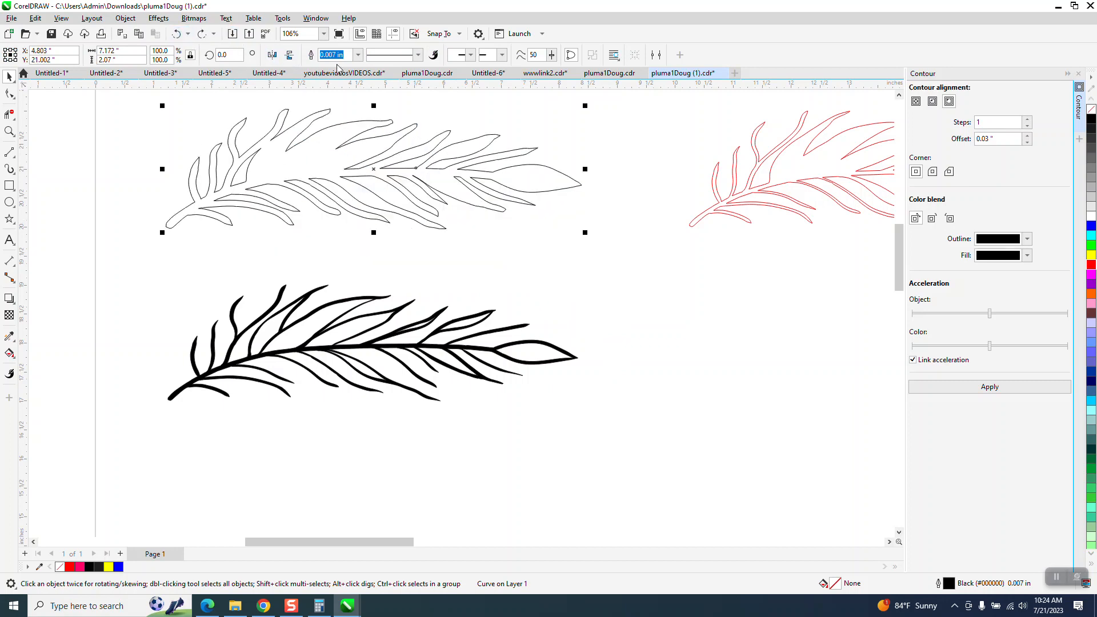
left_click(358, 54)
left_click(346, 79)
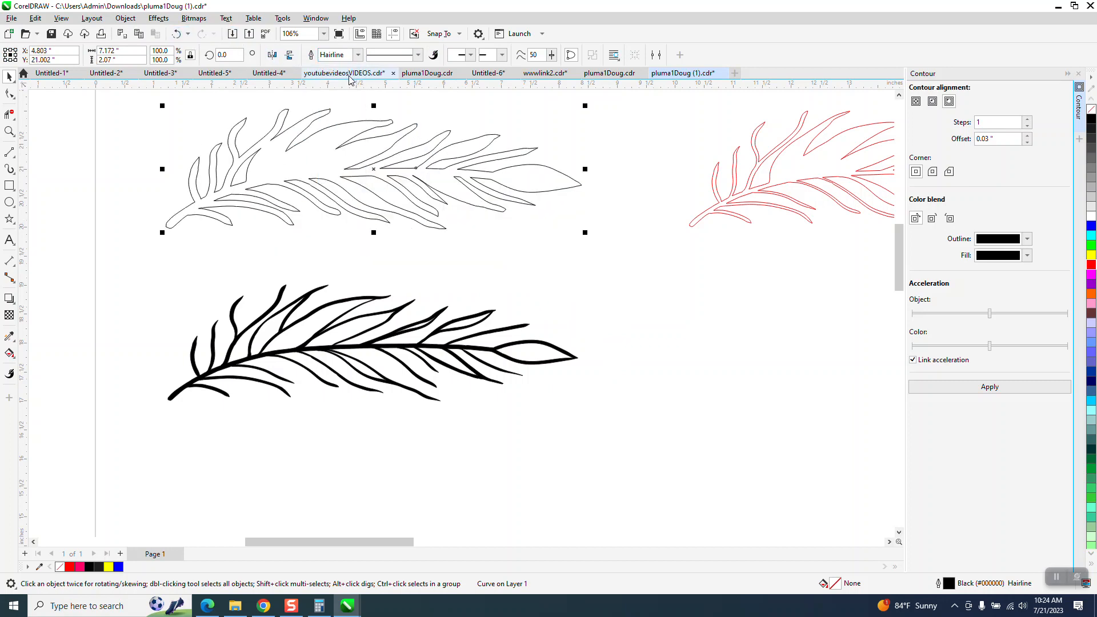
right_click(1092, 265)
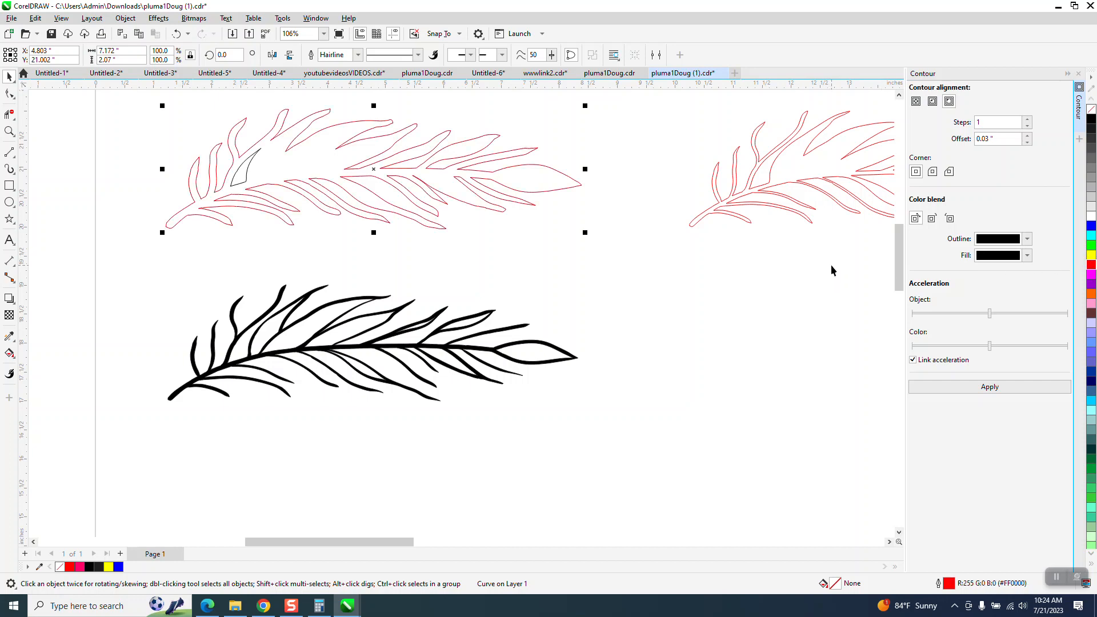
- Move the red contour outline 3 inches down over the black feather and delete the leftover small black piece
key("Down")
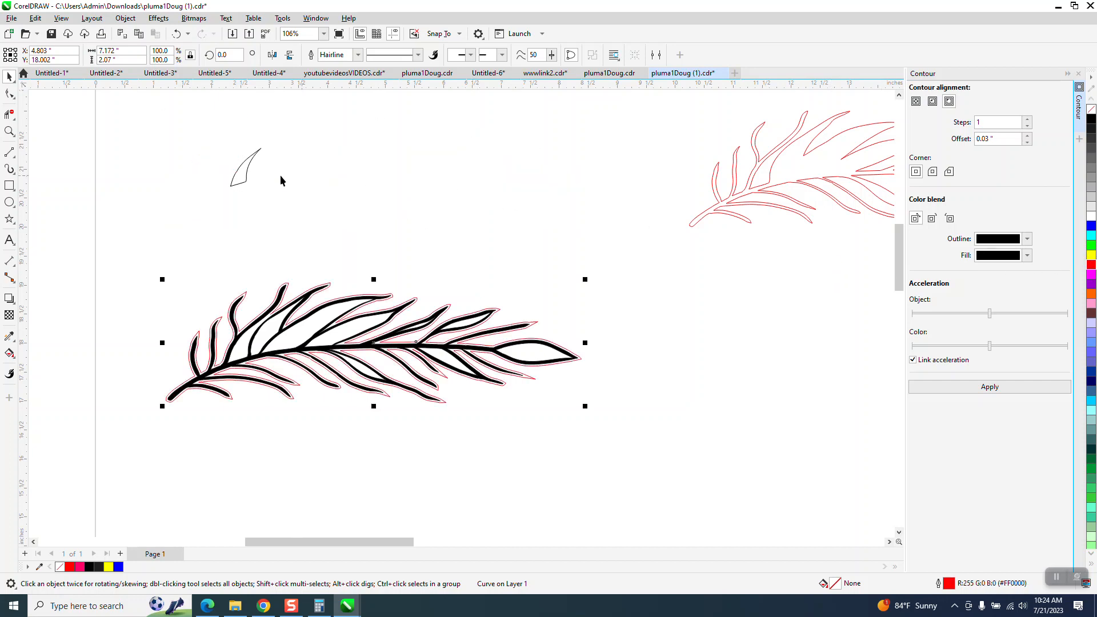
left_click(246, 171)
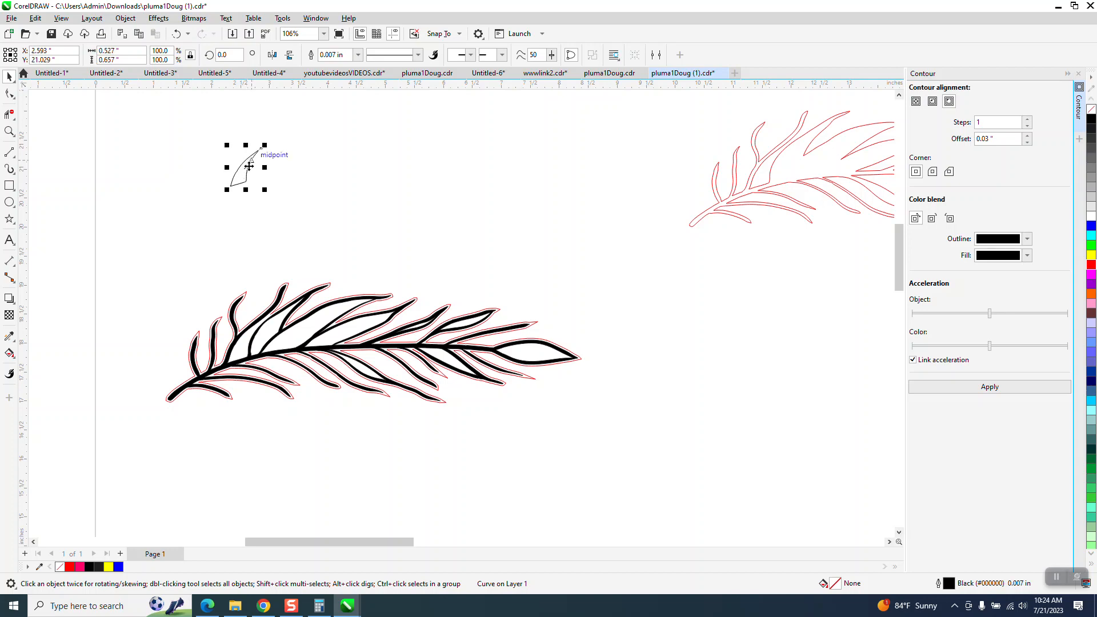
key("Delete")
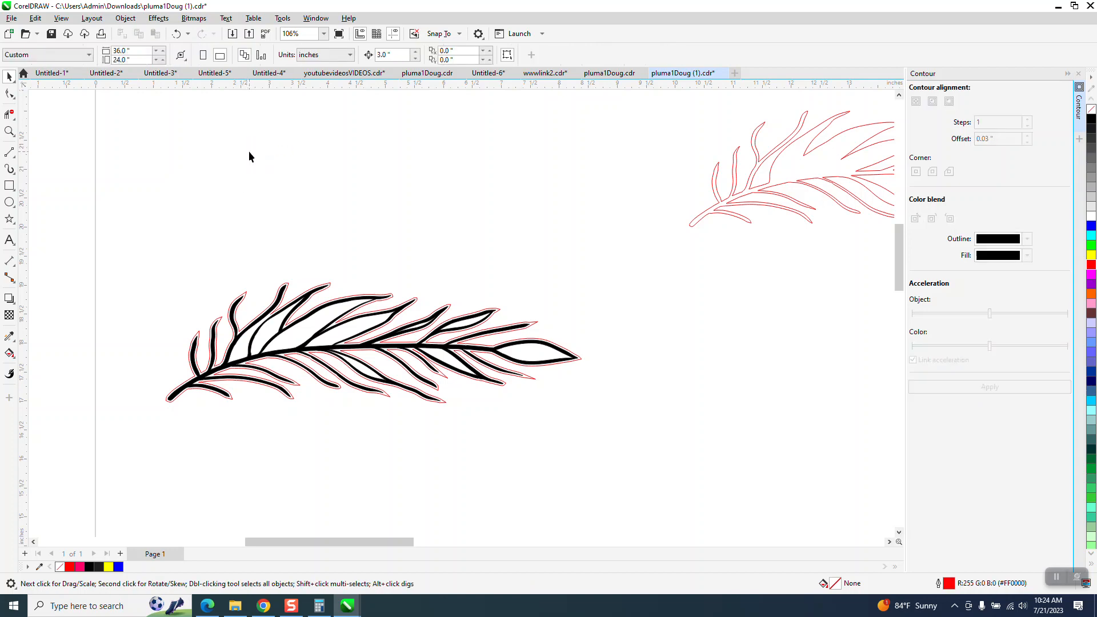
- Examine the red offset outline around the black feather and compare it with the painted feathers in the photo
left_click(9, 131)
left_click_drag(171, 264, 687, 448)
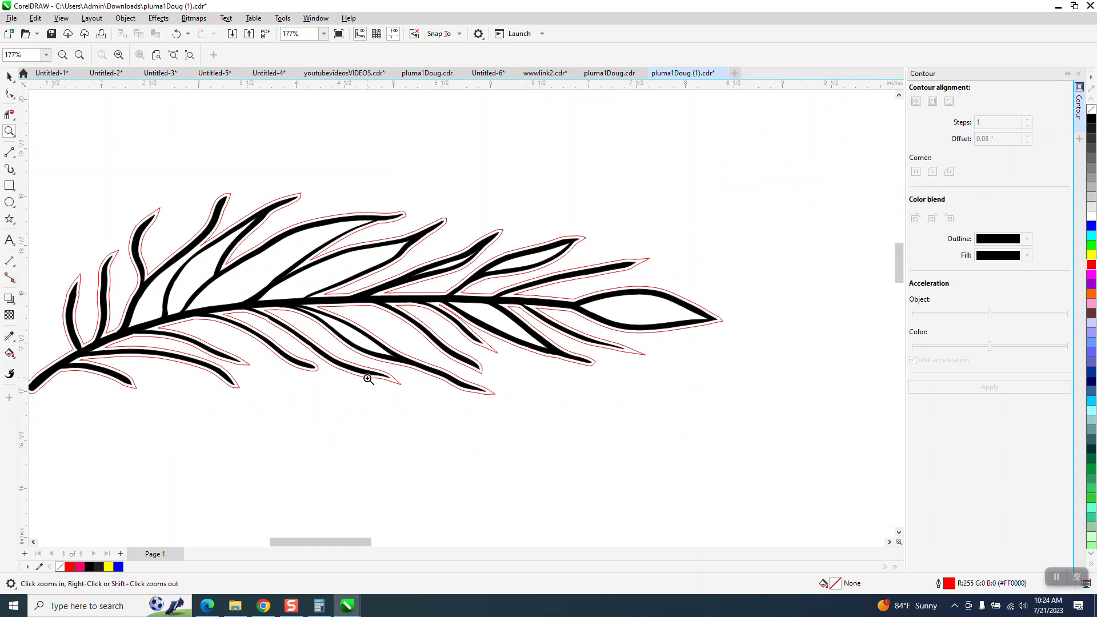
scroll(174, 292, "down", 2)
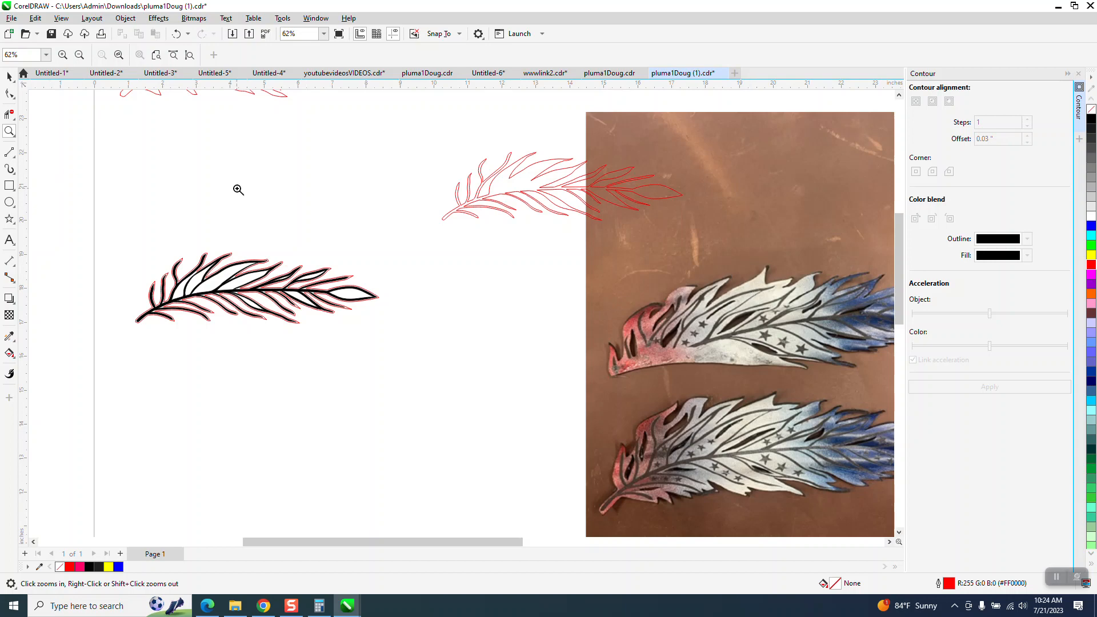
scroll(440, 206, "down", 1)
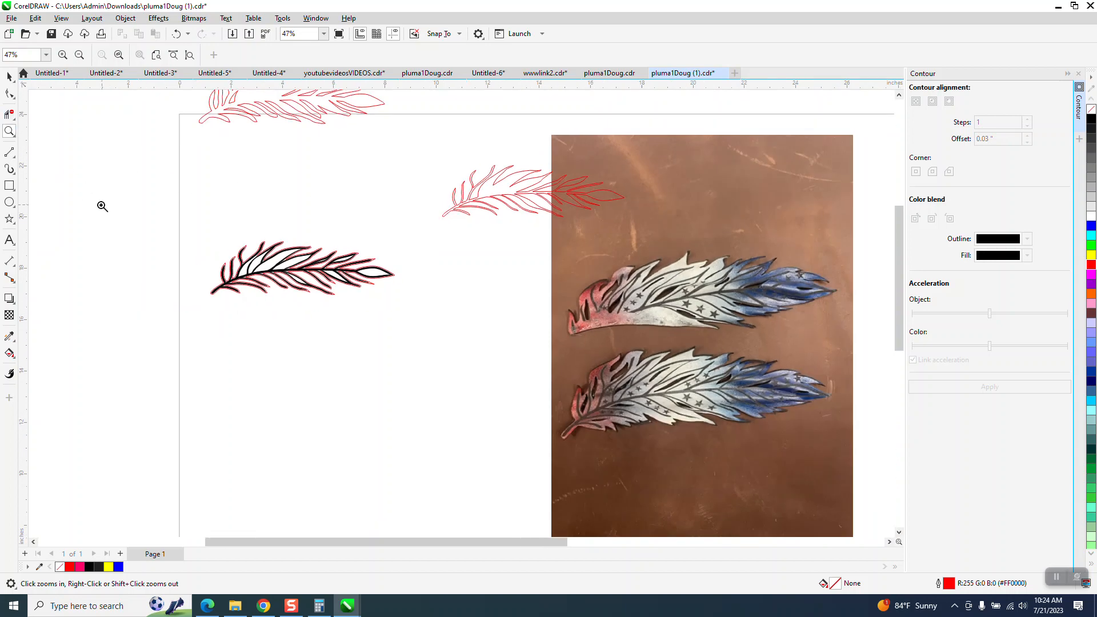
left_click_drag(196, 221, 400, 299)
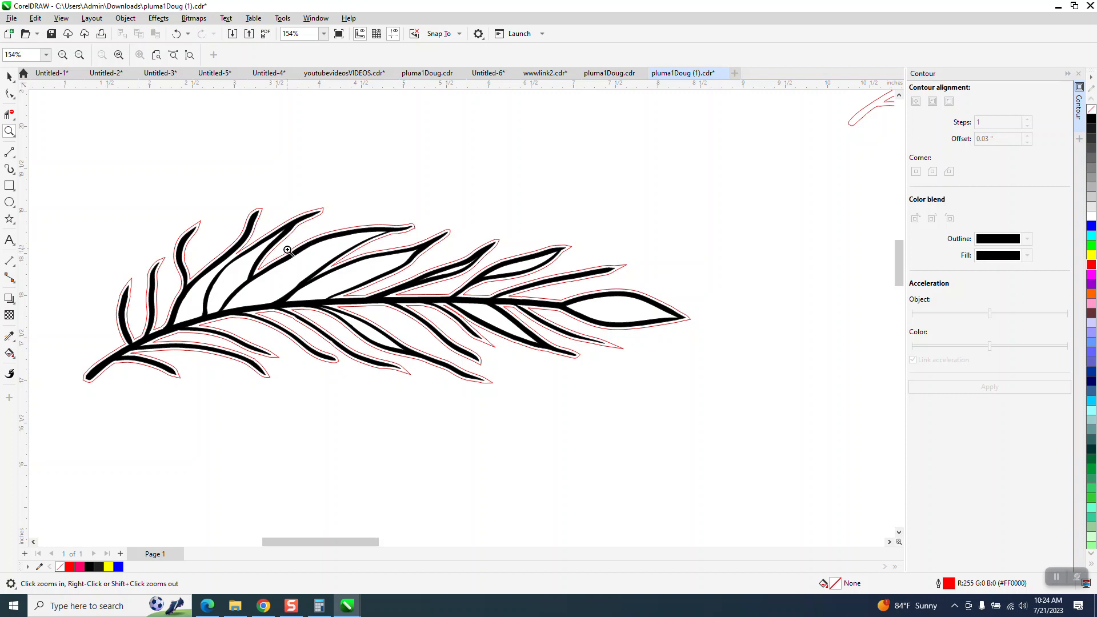
scroll(290, 252, "down", 4)
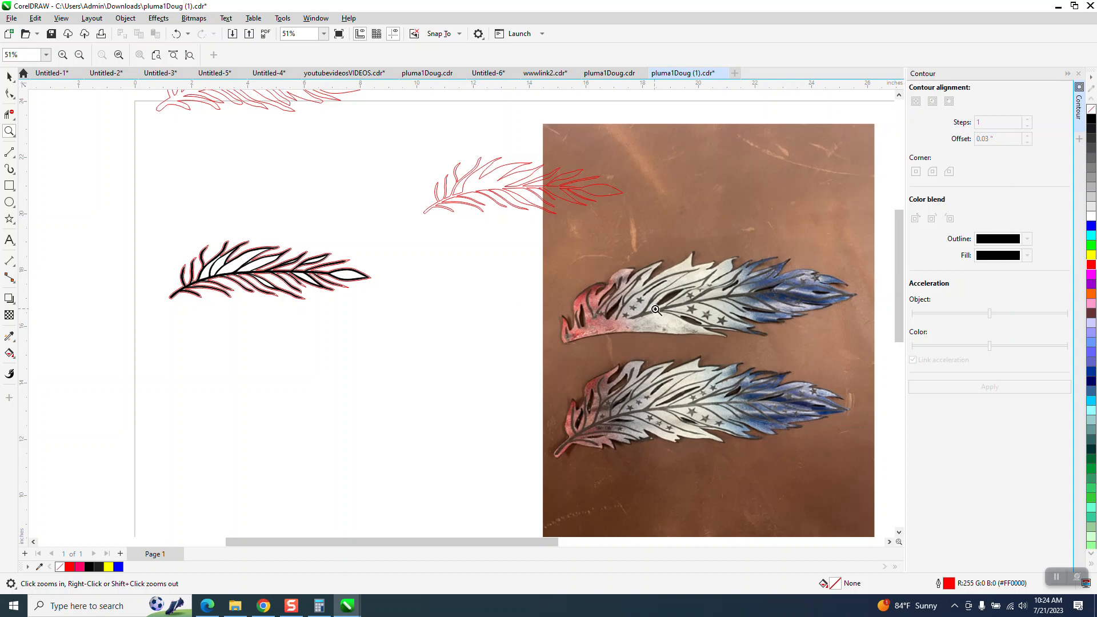
left_click_drag(182, 228, 486, 352)
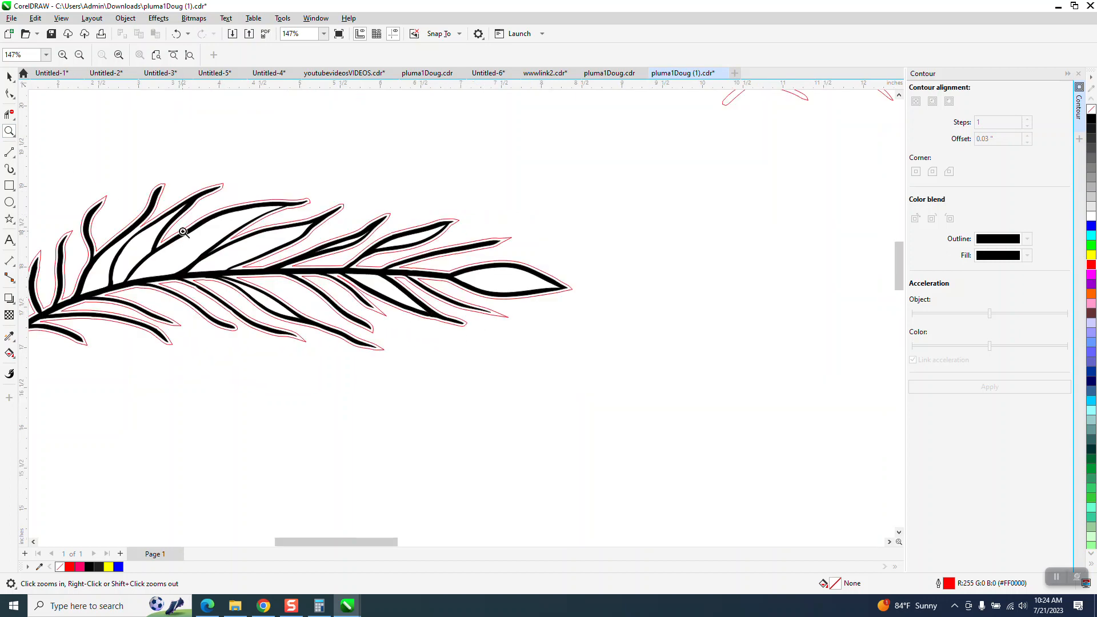
left_click(9, 76)
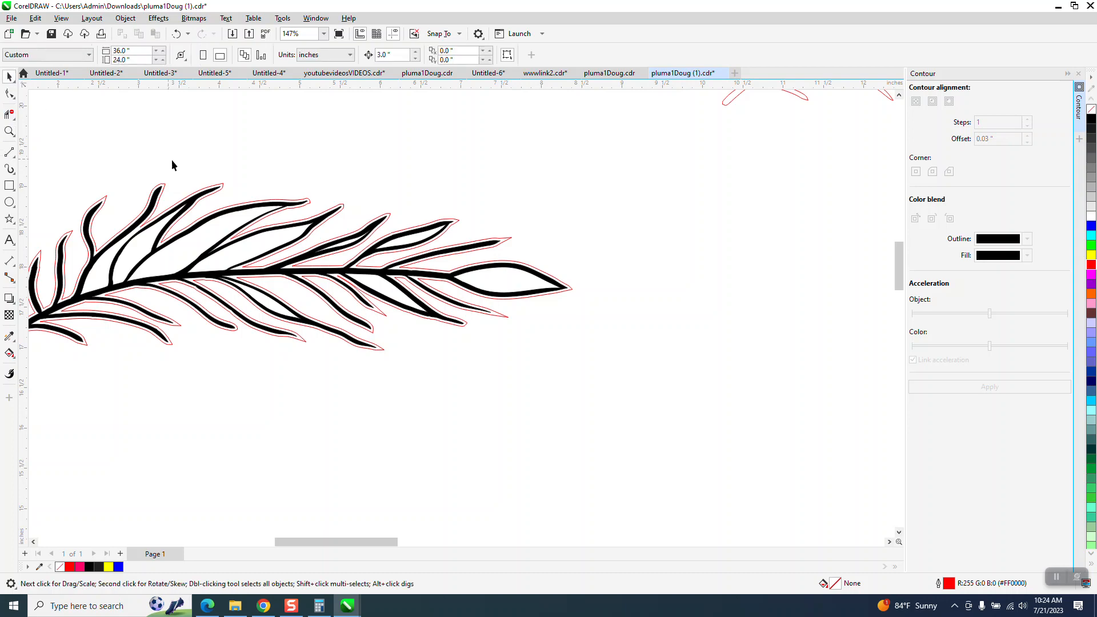
scroll(231, 186, "down", 1)
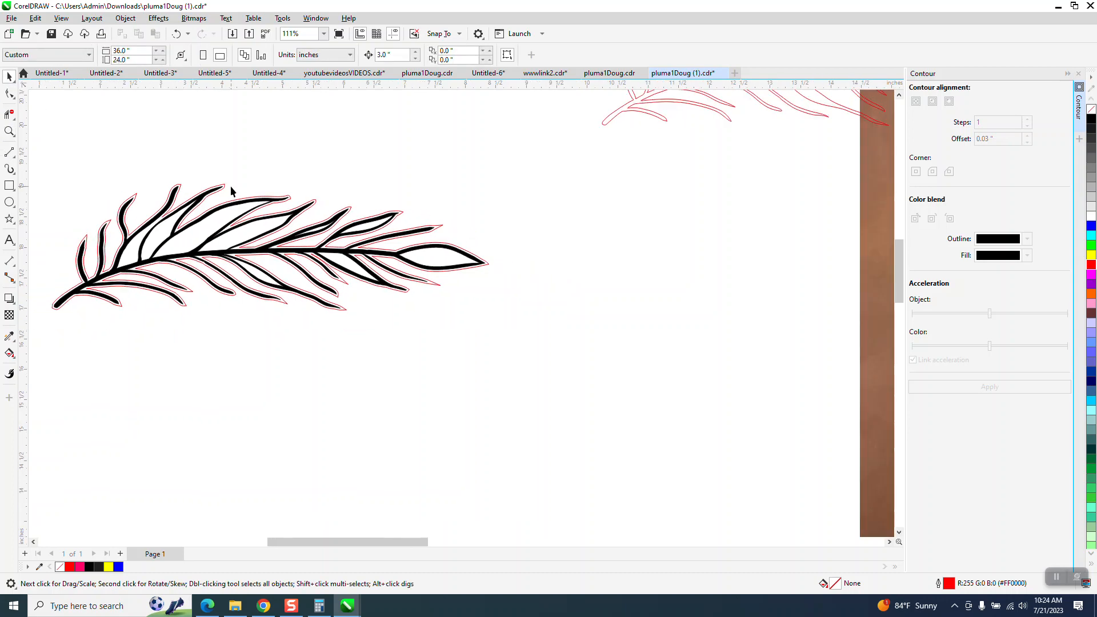
- Smart Fill the long enclosed gap in the upper part of the black feather and move the filled shape 3 inches down
left_click(9, 353)
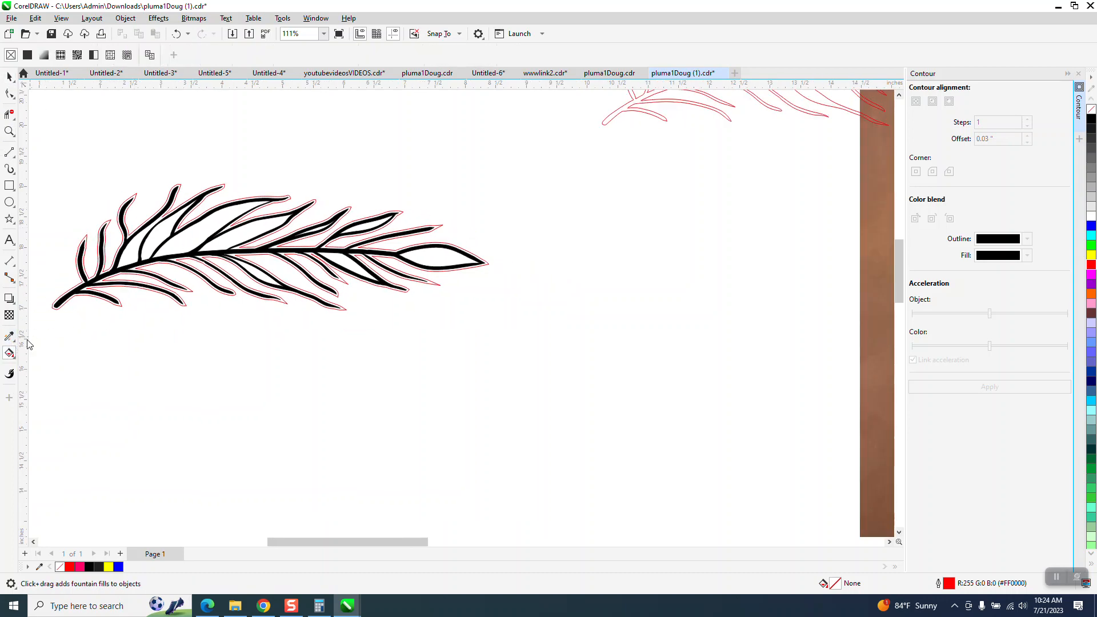
left_click(14, 359)
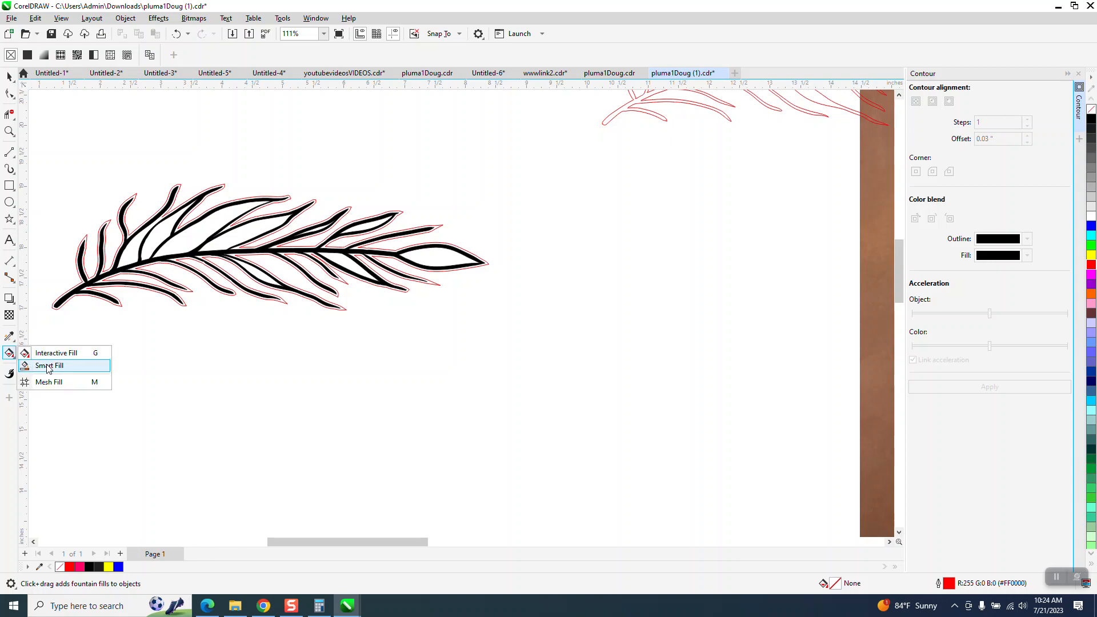
left_click(46, 366)
left_click(200, 237)
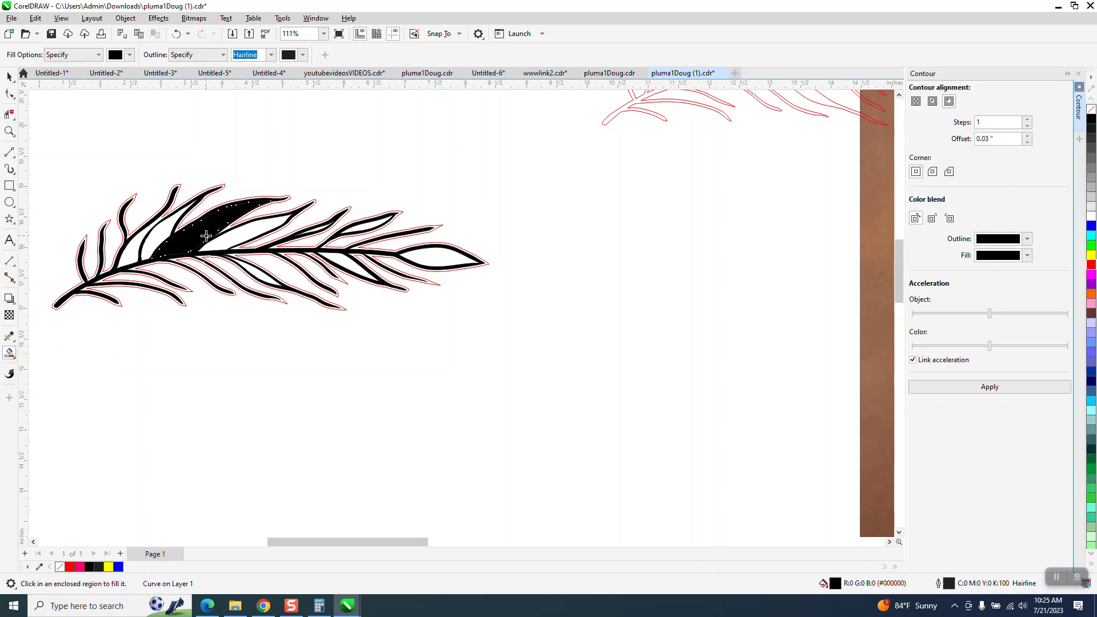
left_click_drag(206, 236, 206, 419)
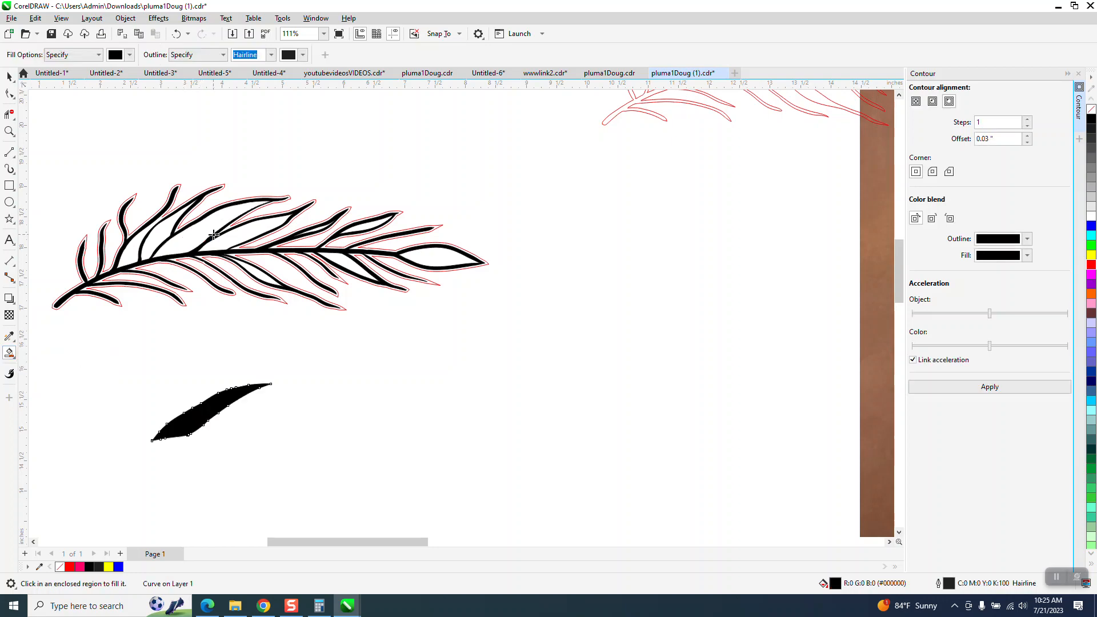
- Turn the filled gap shape into an unfilled black outline and add a one-step inside contour with a 0.03 in offset
left_click(1092, 114)
right_click(1092, 118)
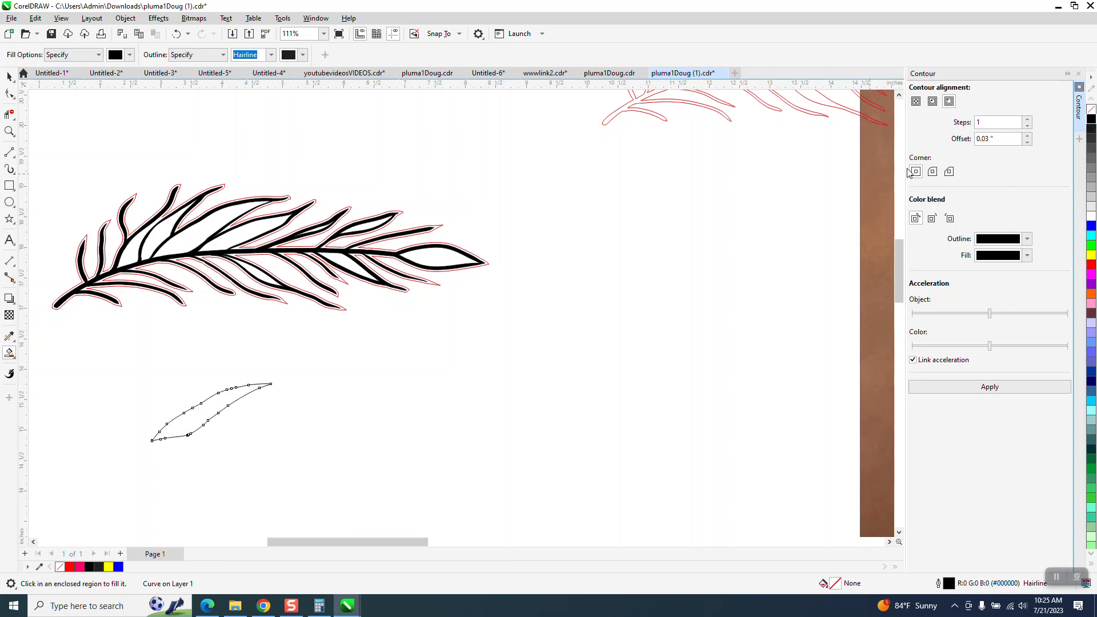
left_click(933, 101)
left_click(999, 394)
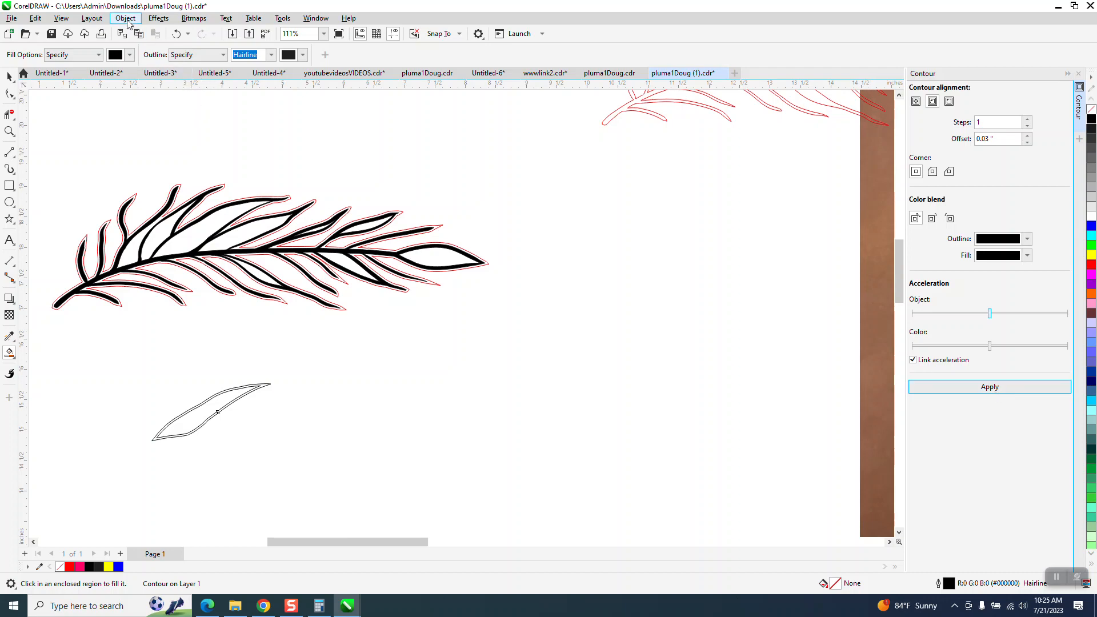
- Break the gap shape's inside contour apart and move the inner curve 3 inches to the right
left_click(127, 19)
left_click(150, 284)
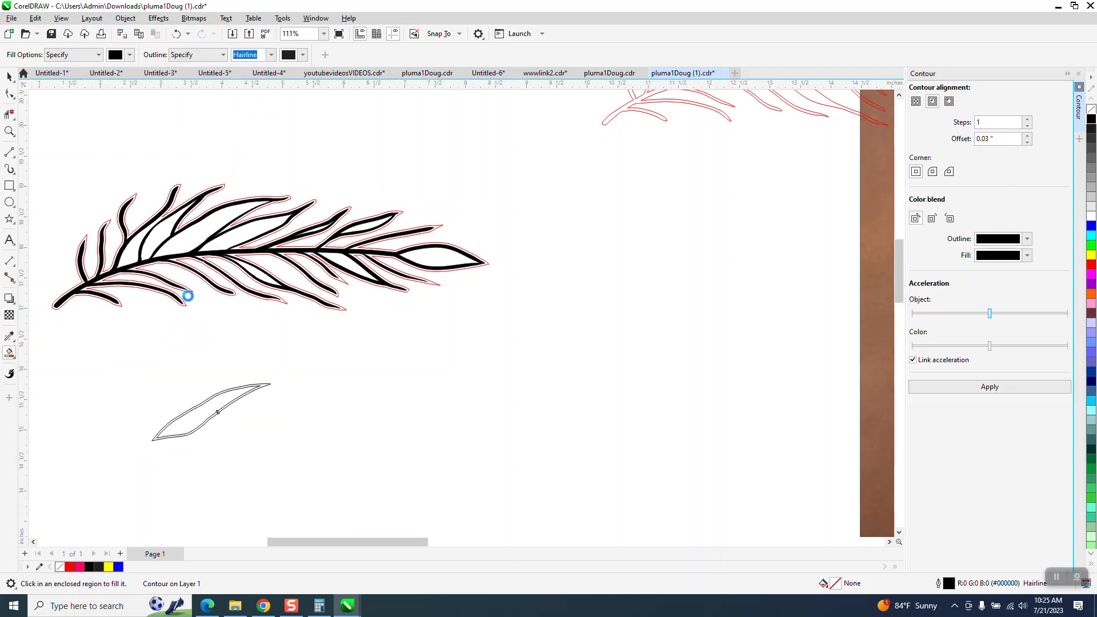
left_click(176, 34)
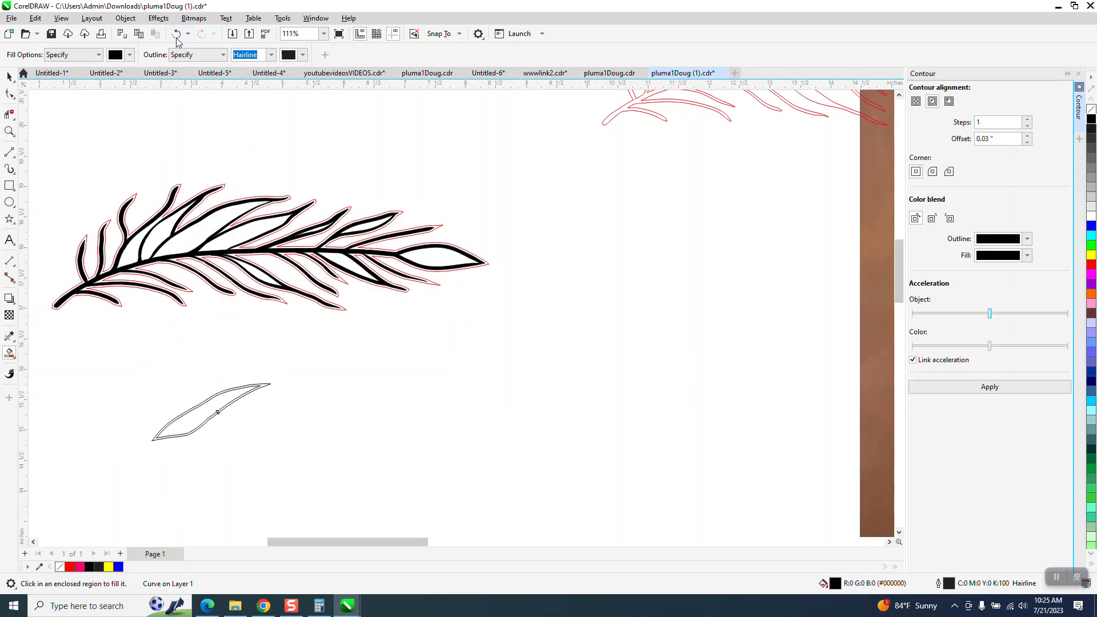
left_click(9, 76)
left_click(323, 306)
left_click(234, 395)
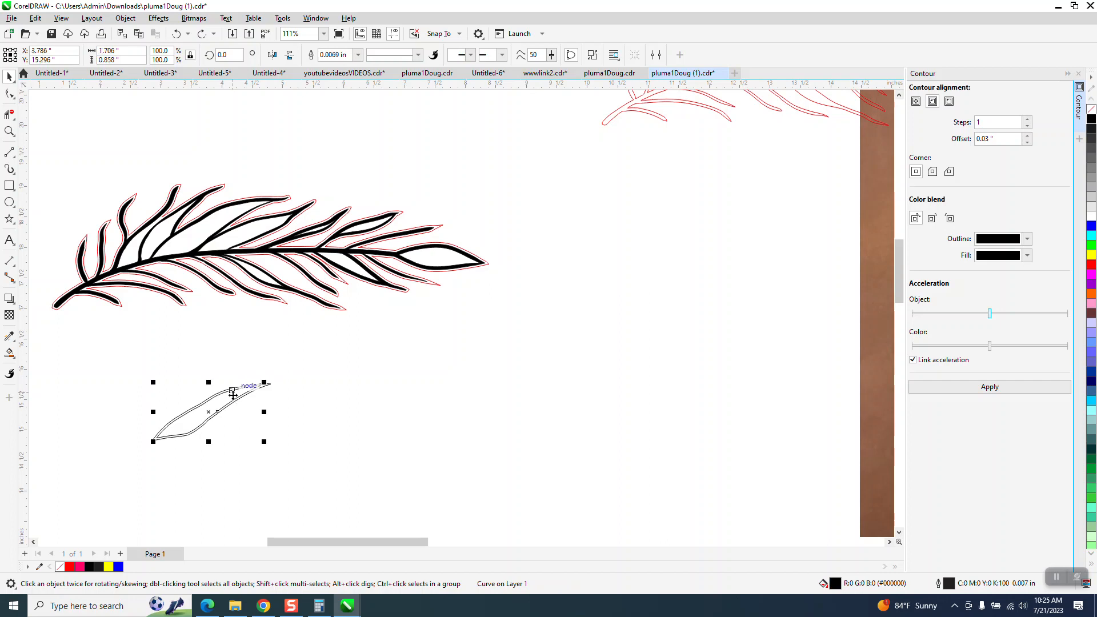
key("ctrl+d")
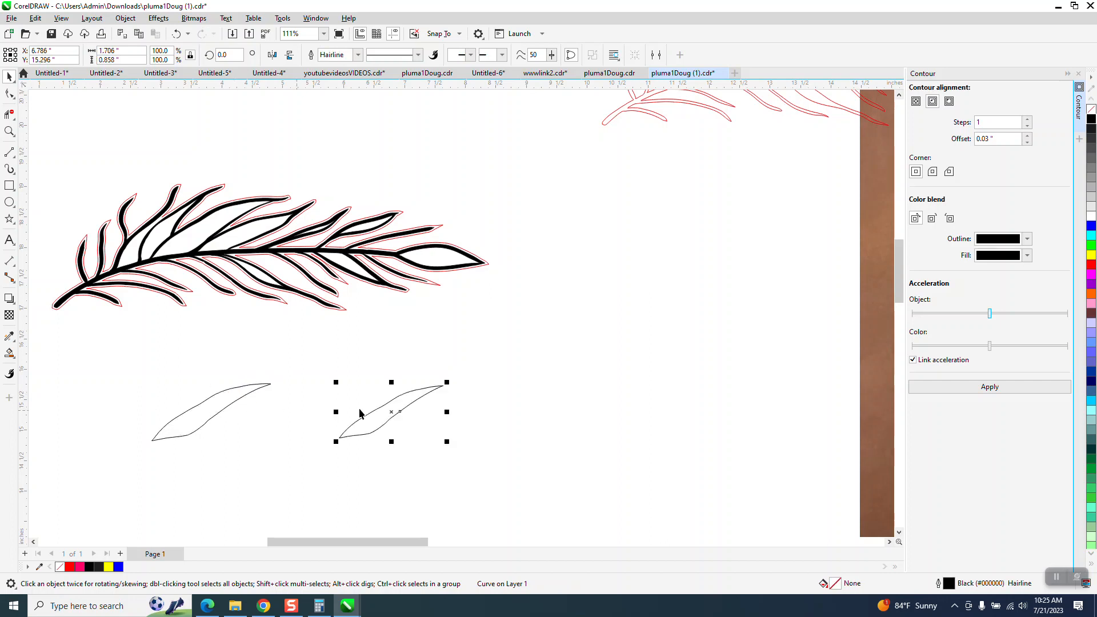
- Give the inset gap curve a red outline and move it 3 inches up and 3 inches left, into the feather's upper gap
right_click(1092, 267)
key("Up")
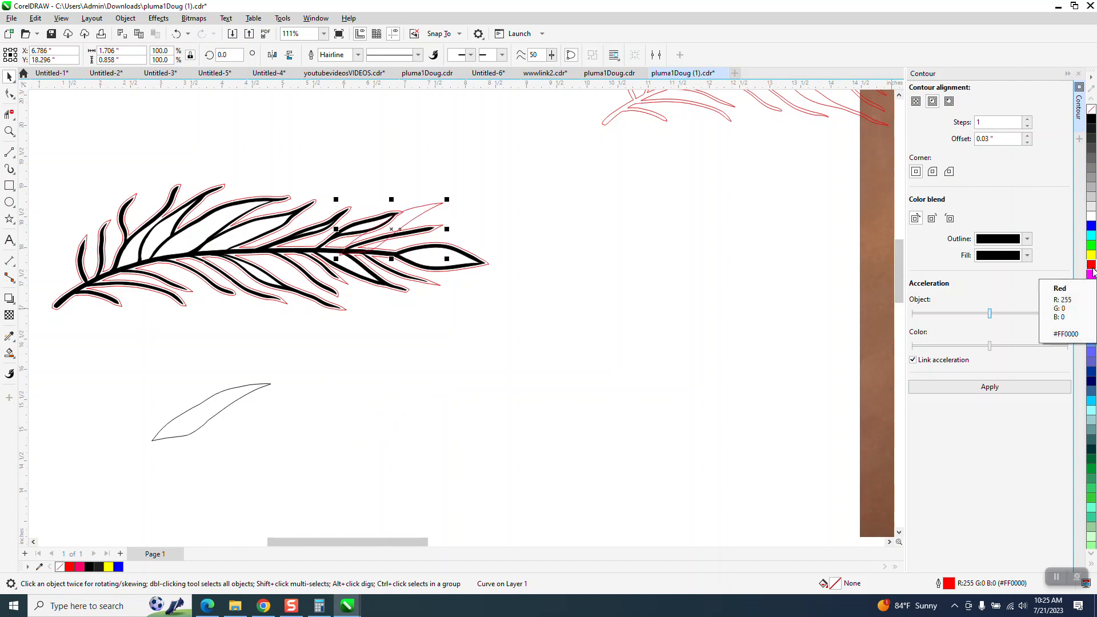
key("Left")
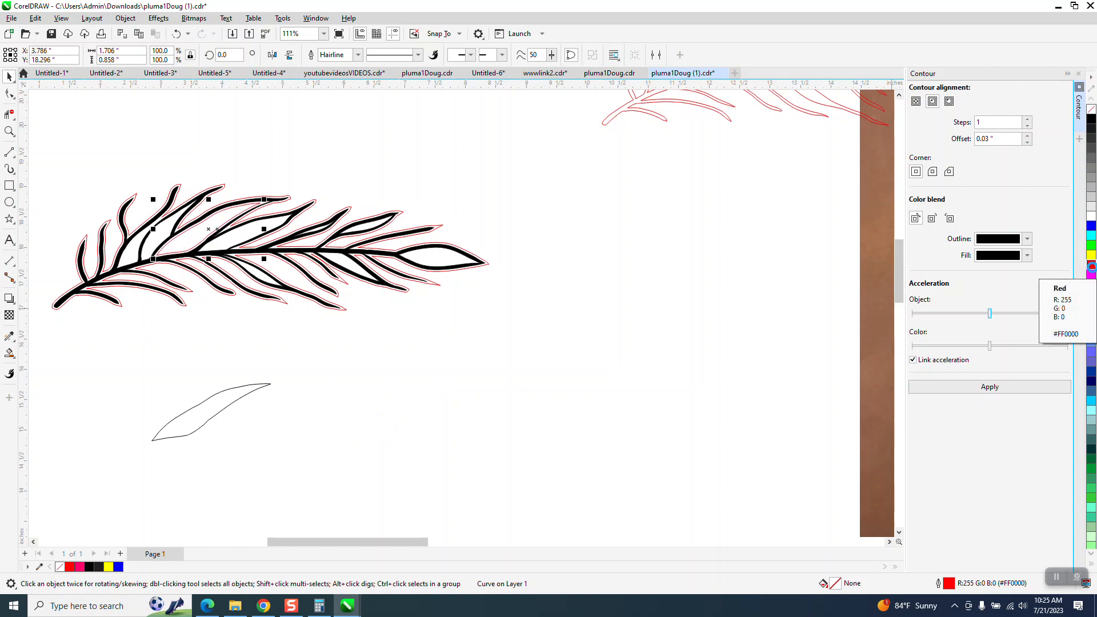
- Examine the red inset shape in the feather's upper gap and compare it with the cutouts and stars on the painted feathers in the photo
left_click(8, 132)
left_click_drag(83, 181, 385, 287)
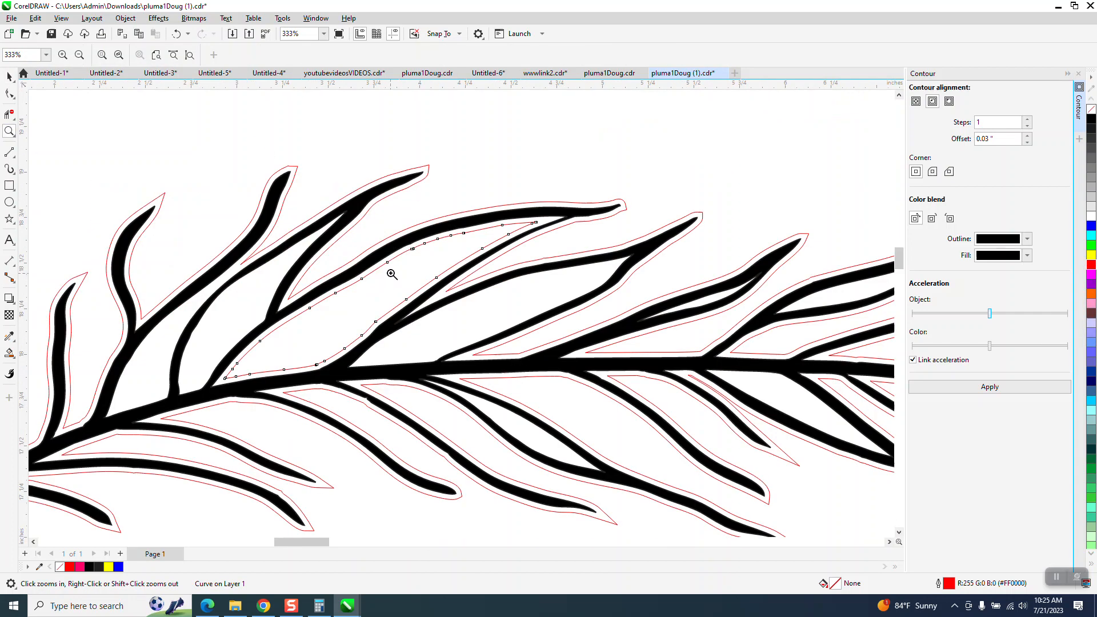
scroll(389, 269, "down", 2)
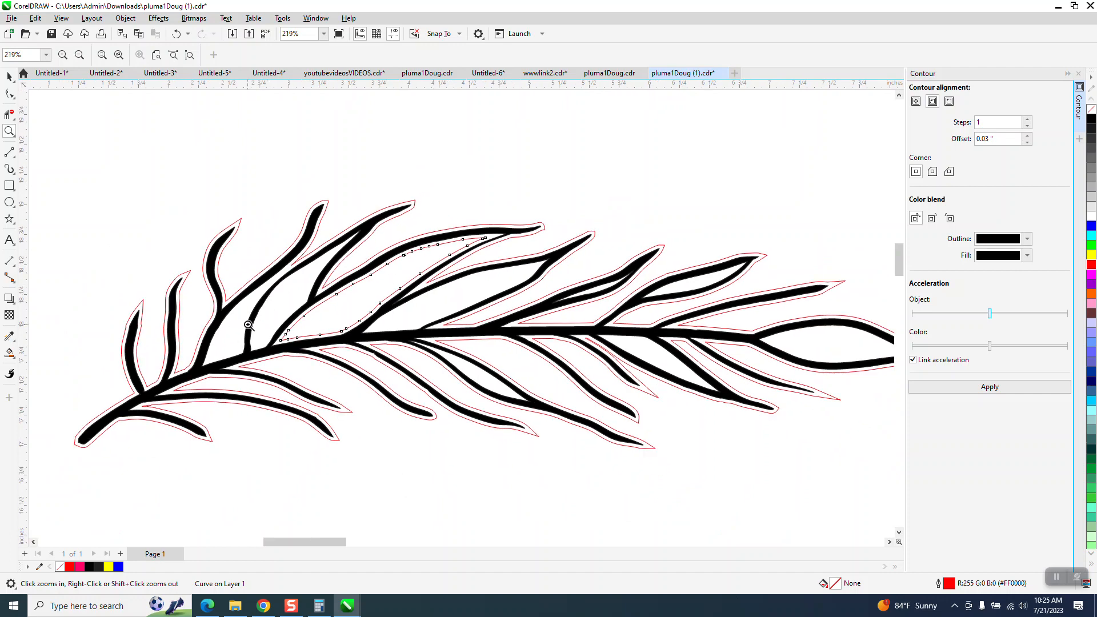
scroll(437, 297, "down", 7)
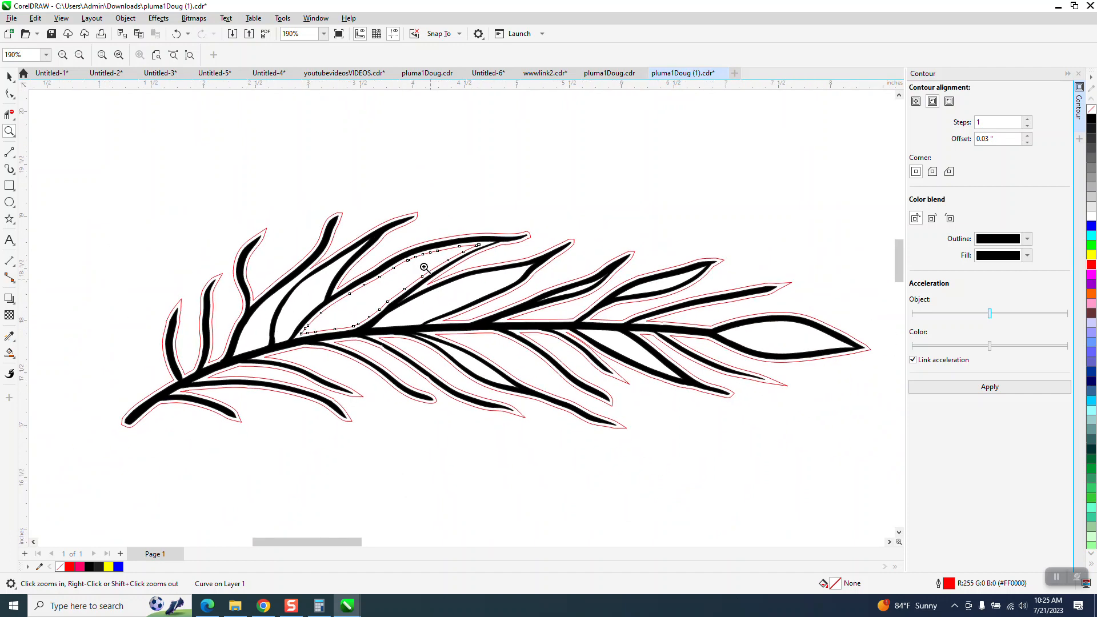
left_click_drag(729, 266, 808, 332)
scroll(502, 312, "down", 2)
scroll(480, 296, "down", 1)
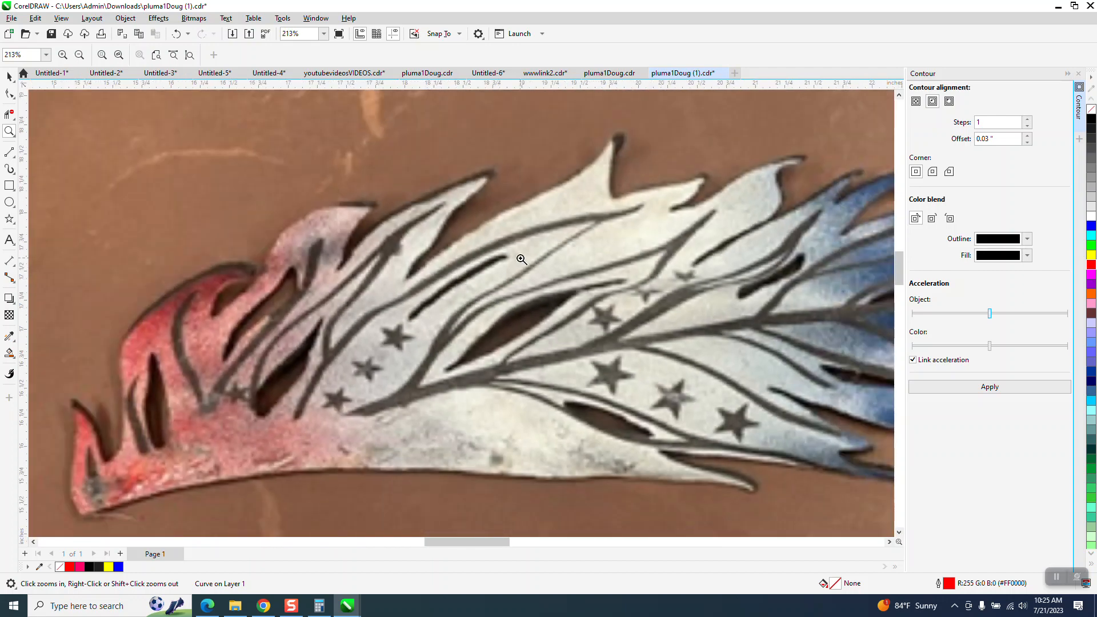
scroll(449, 290, "down", 2)
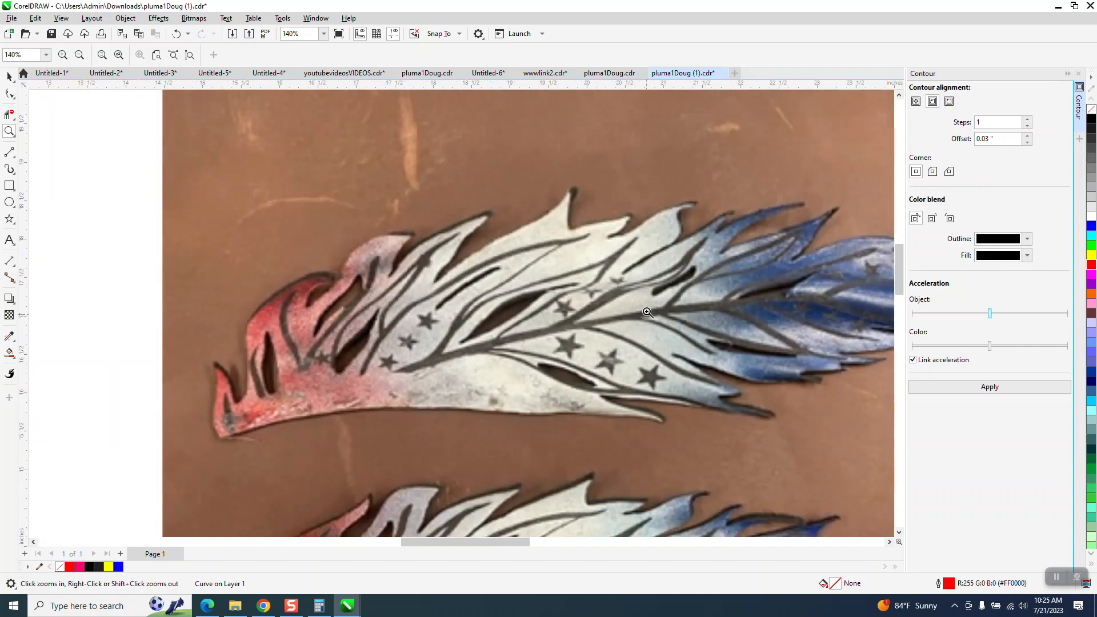
scroll(703, 321, "up", 6)
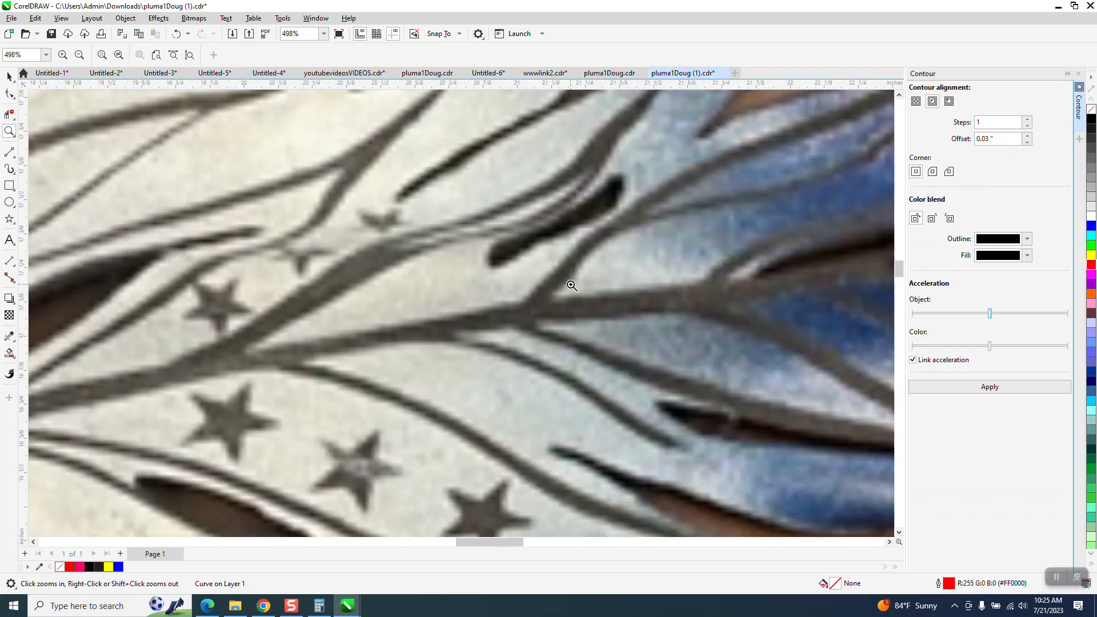
scroll(571, 285, "down", 5)
scroll(530, 329, "down", 1)
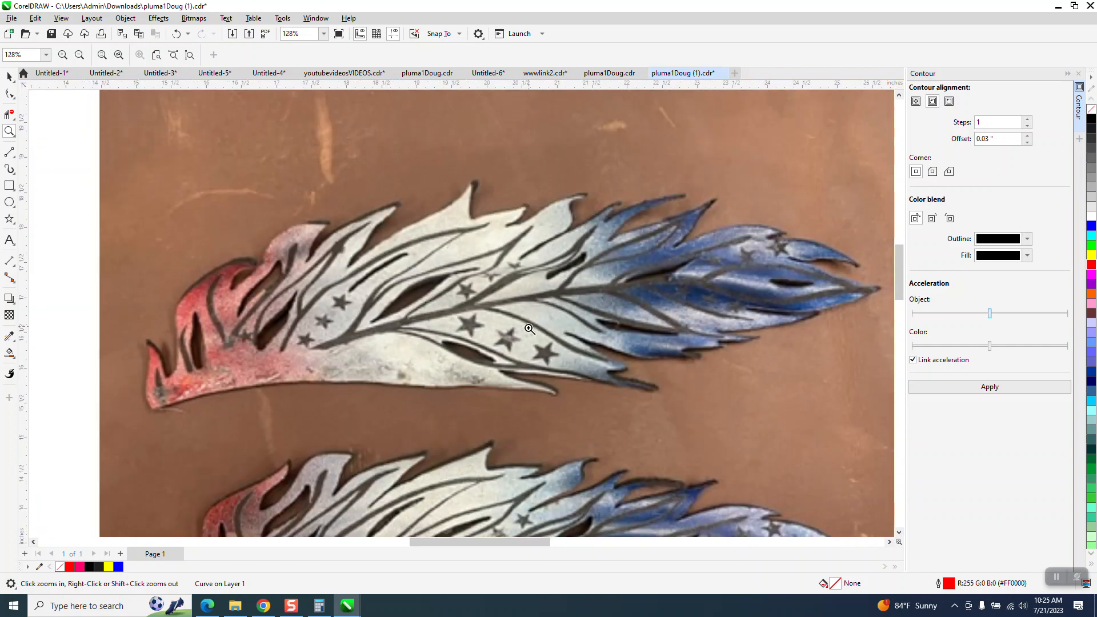
scroll(525, 329, "down", 2)
left_click_drag(496, 324, 570, 346)
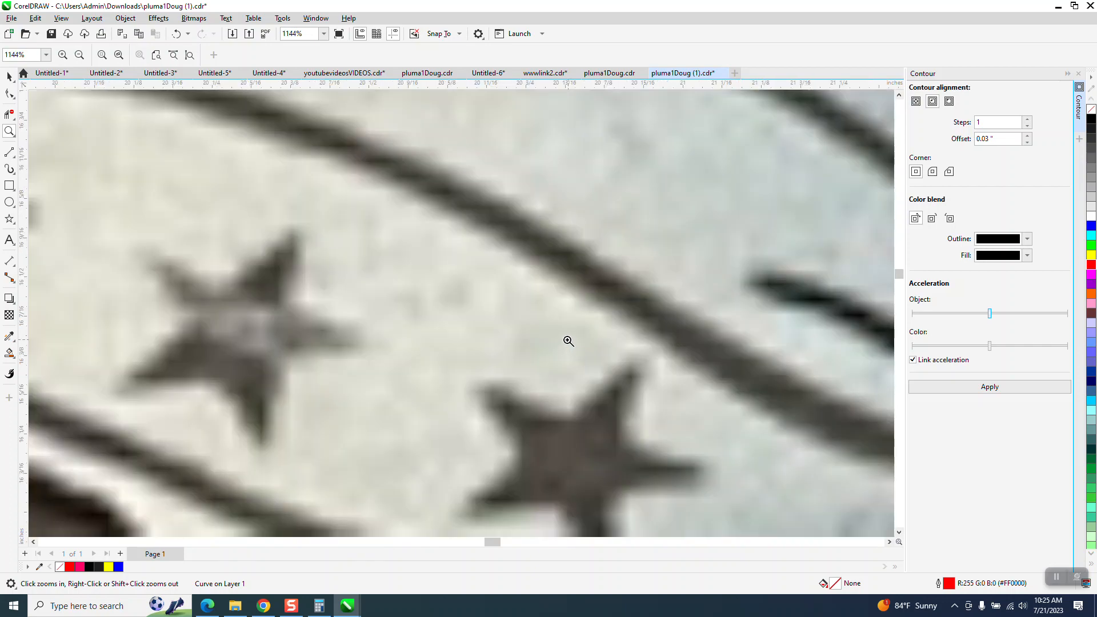
scroll(558, 323, "down", 10)
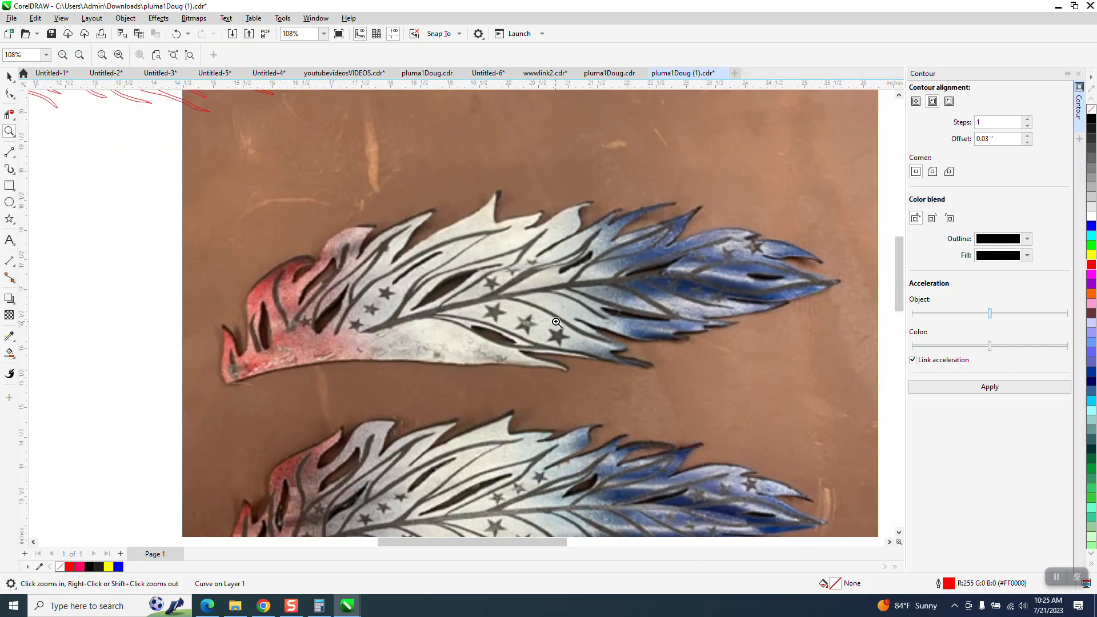
scroll(557, 323, "down", 3)
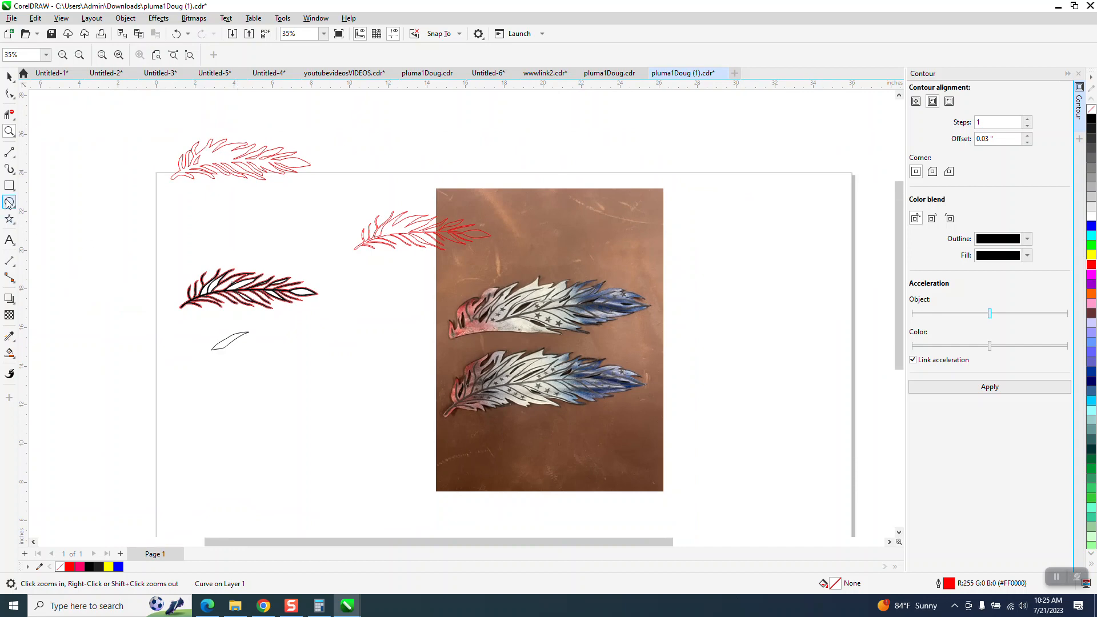
- Move the red offset outline around the black feather 6 inches to the right
left_click_drag(166, 245, 436, 328)
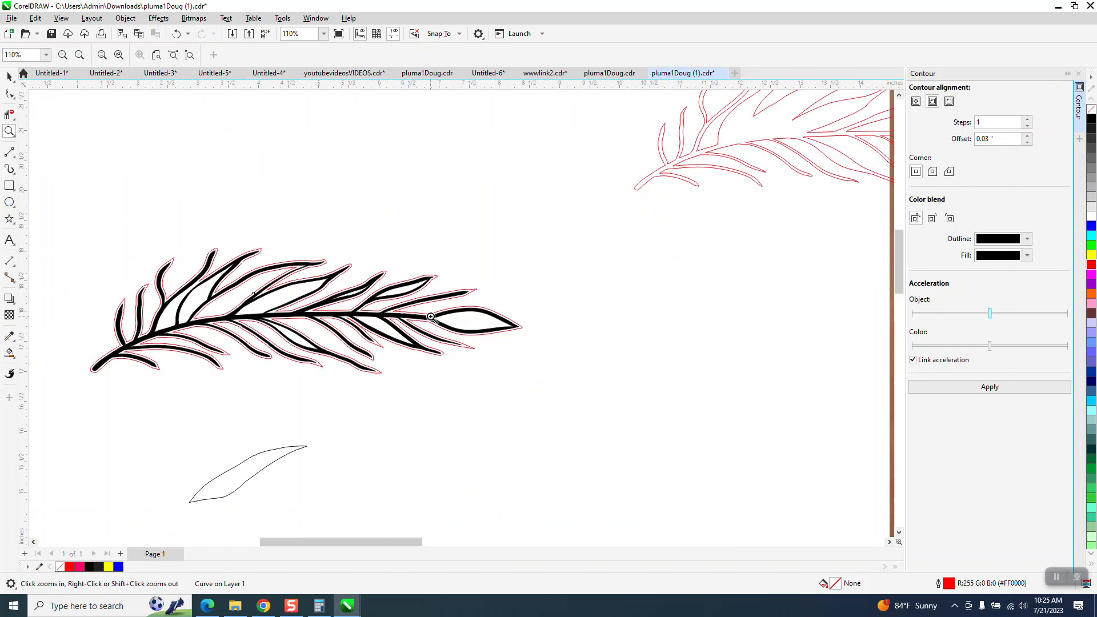
left_click(9, 76)
left_click(195, 273)
left_click(265, 243)
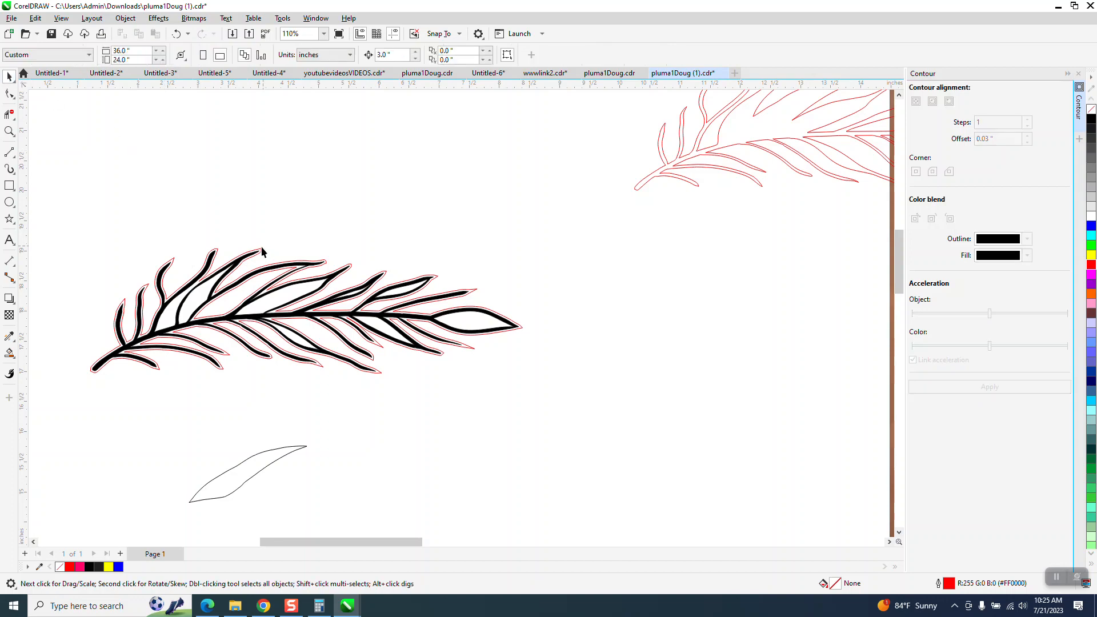
left_click(262, 252)
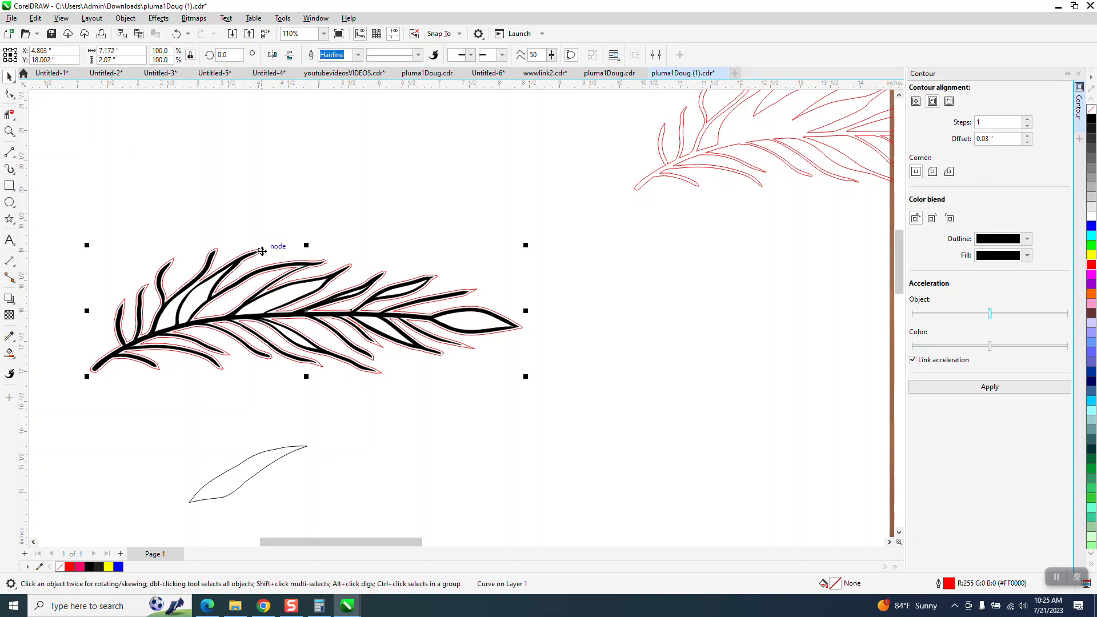
key("Right")
key("Right")
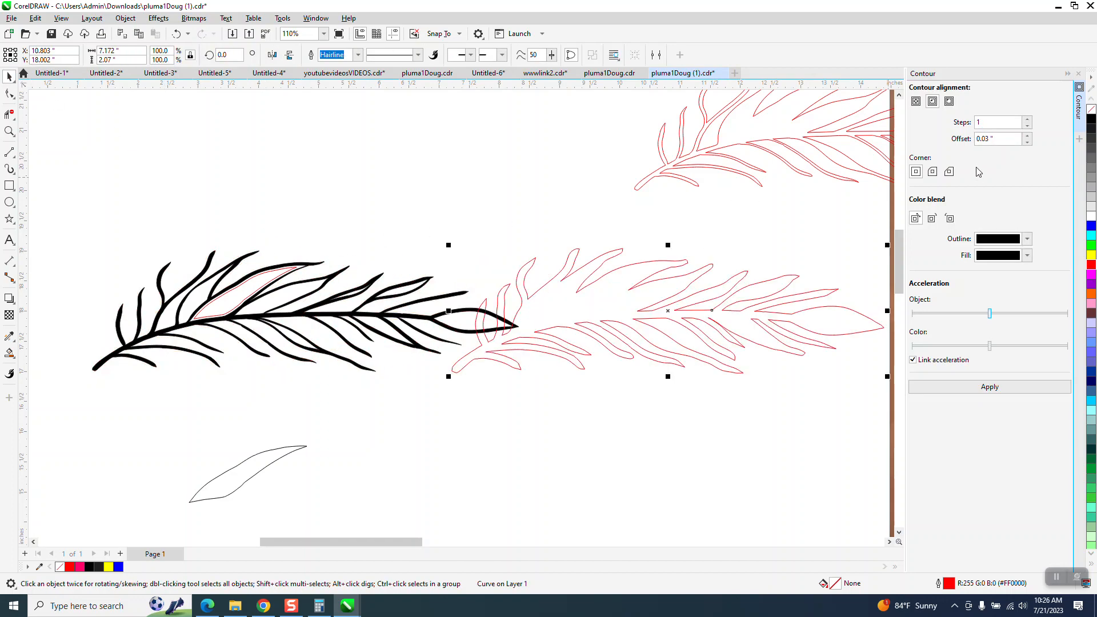
- Add a one-step outside contour with a 0.01 in offset to the red feather outline and break the contour apart
type(".0")
left_click(948, 103)
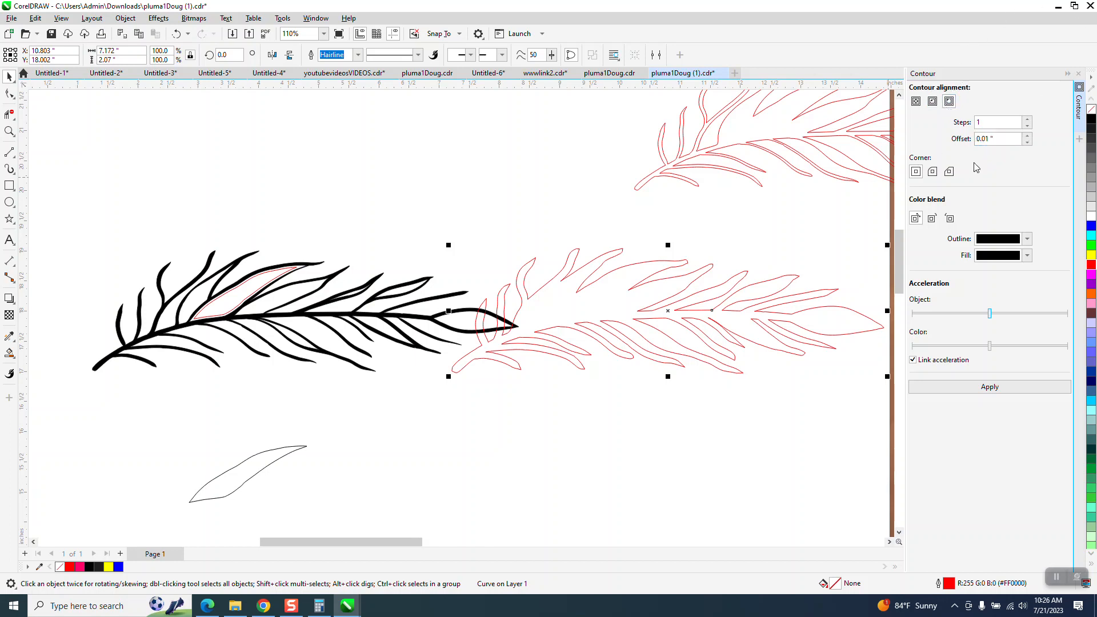
left_click(1010, 392)
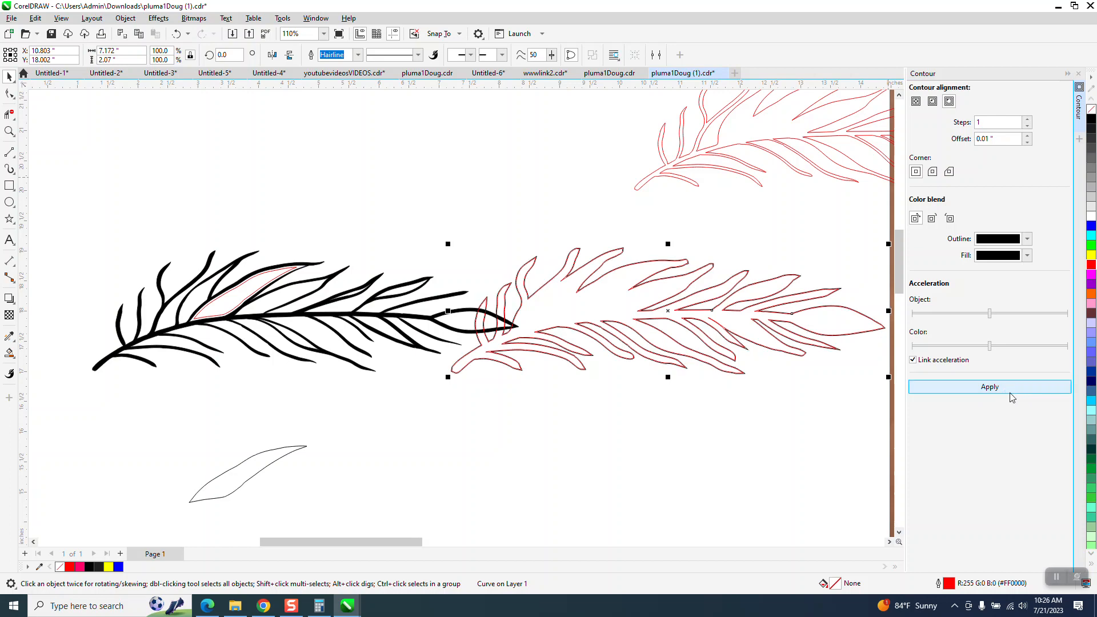
left_click(125, 18)
left_click(159, 282)
- Move the original red feather outline 3 inches to the right, away from its new outside contour
left_click(569, 298)
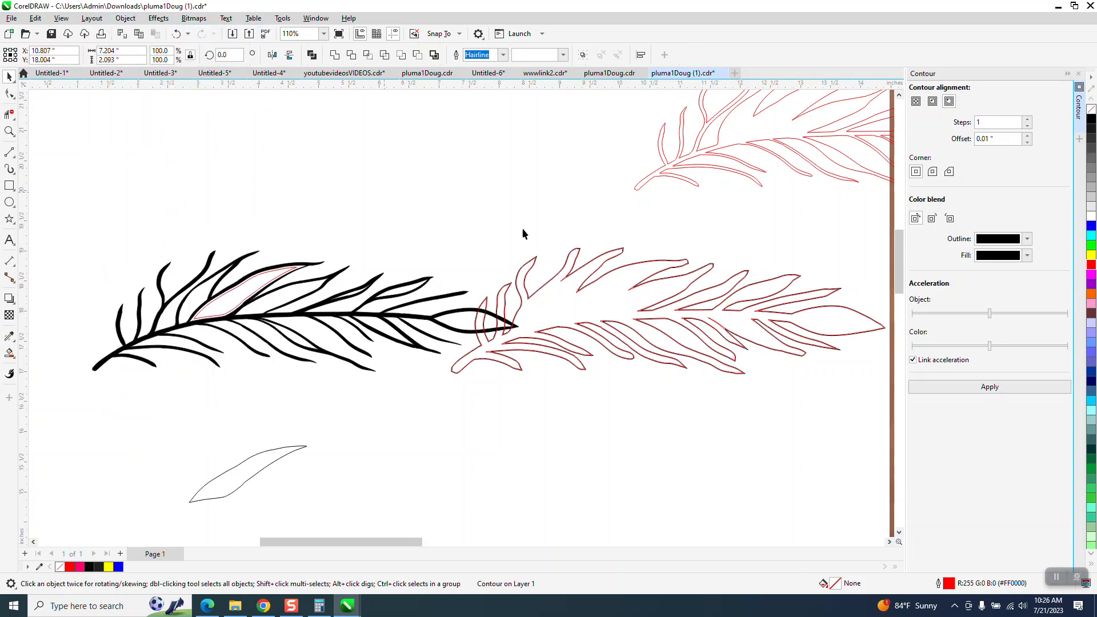
left_click(568, 308)
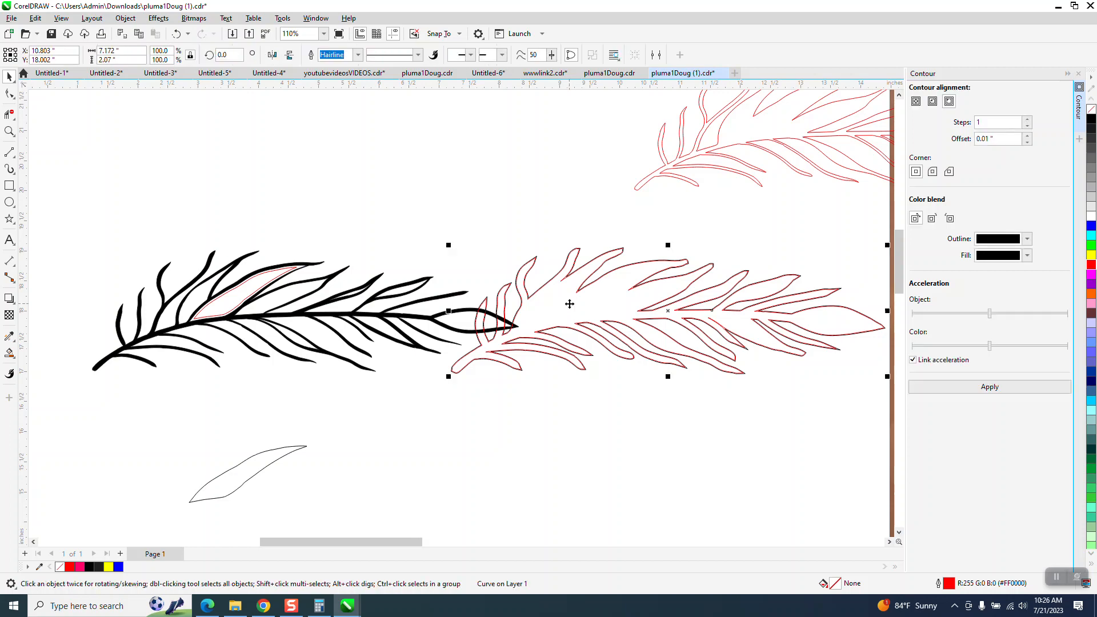
key("Right")
- Give the new outside contour a red outline and move it 6 inches left, back around the black feather
left_click(574, 298)
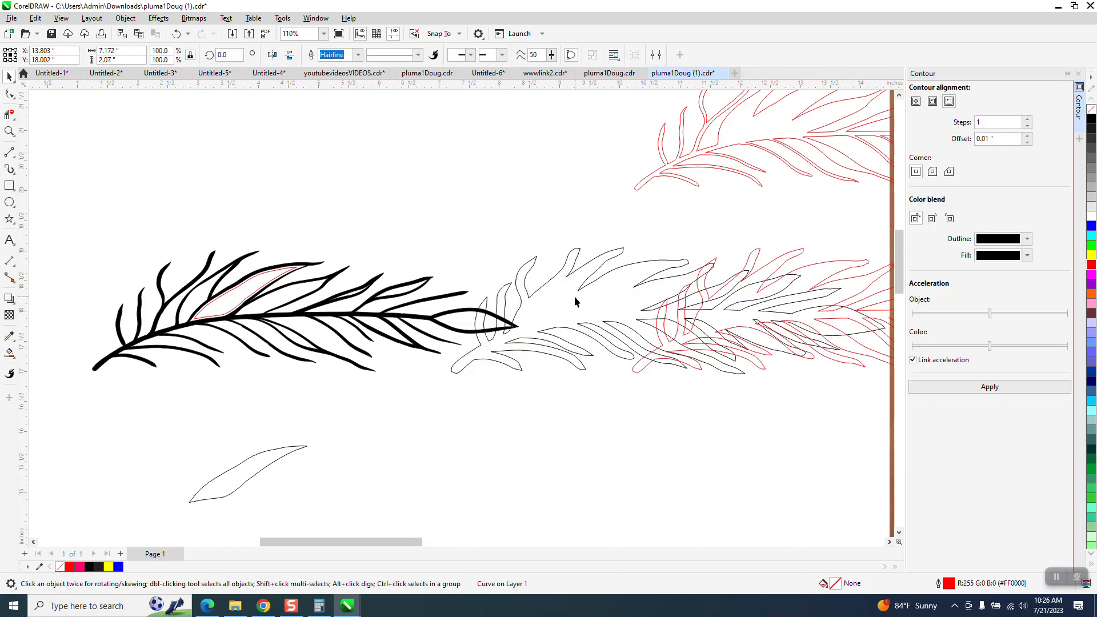
right_click(1091, 265)
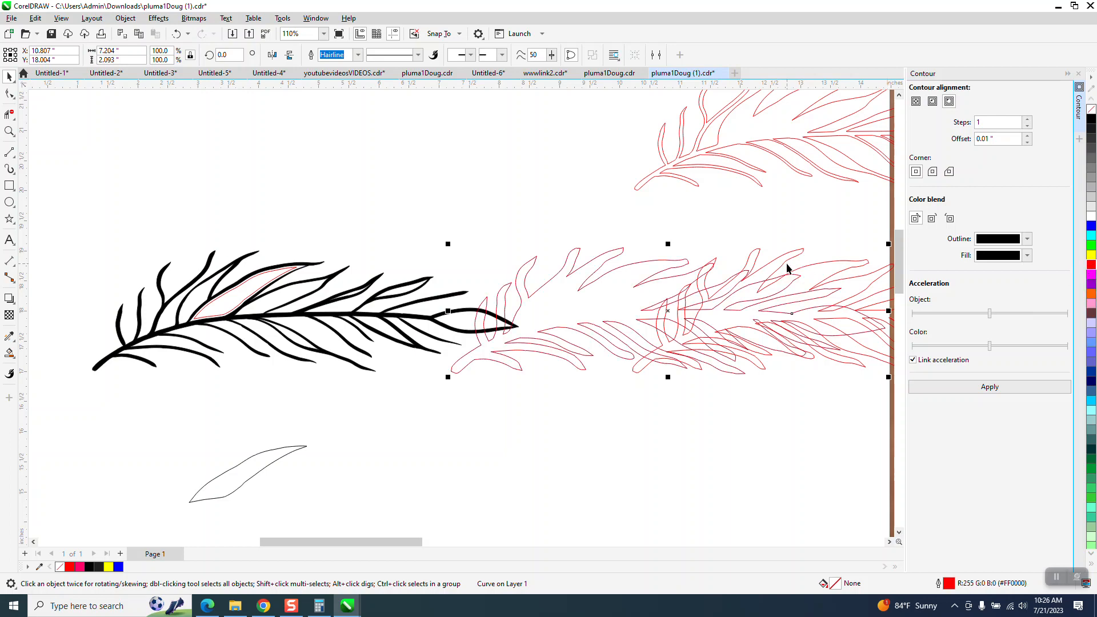
key("Left")
key("Left")
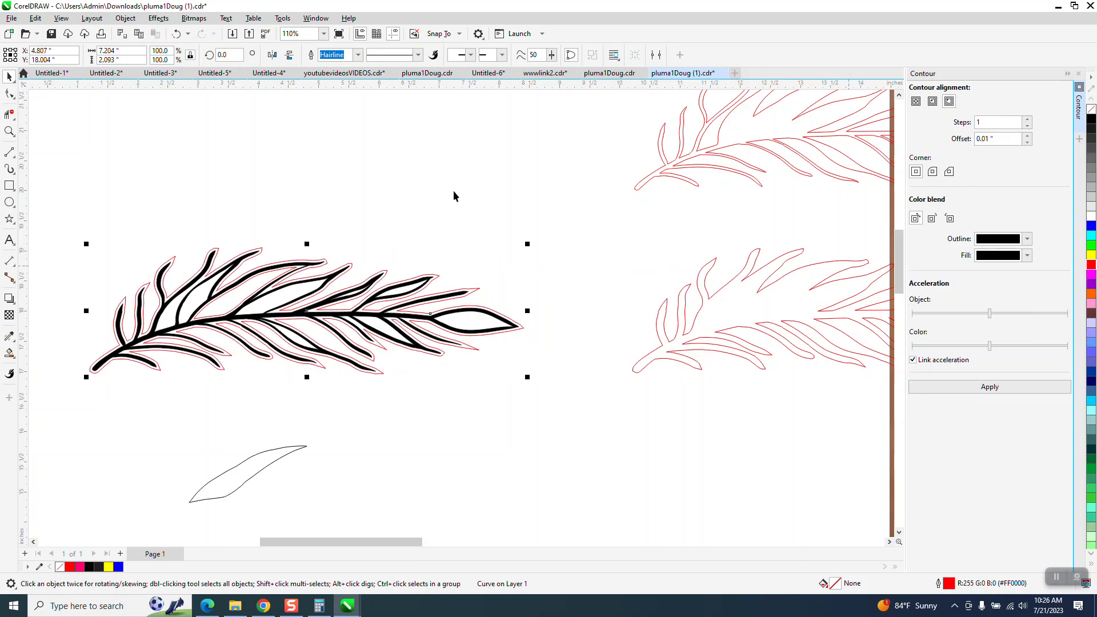
- Examine the enlarged red outline's spacing around the black feather, especially at the tips of the upper barbs
left_click(9, 131)
left_click_drag(193, 221, 449, 349)
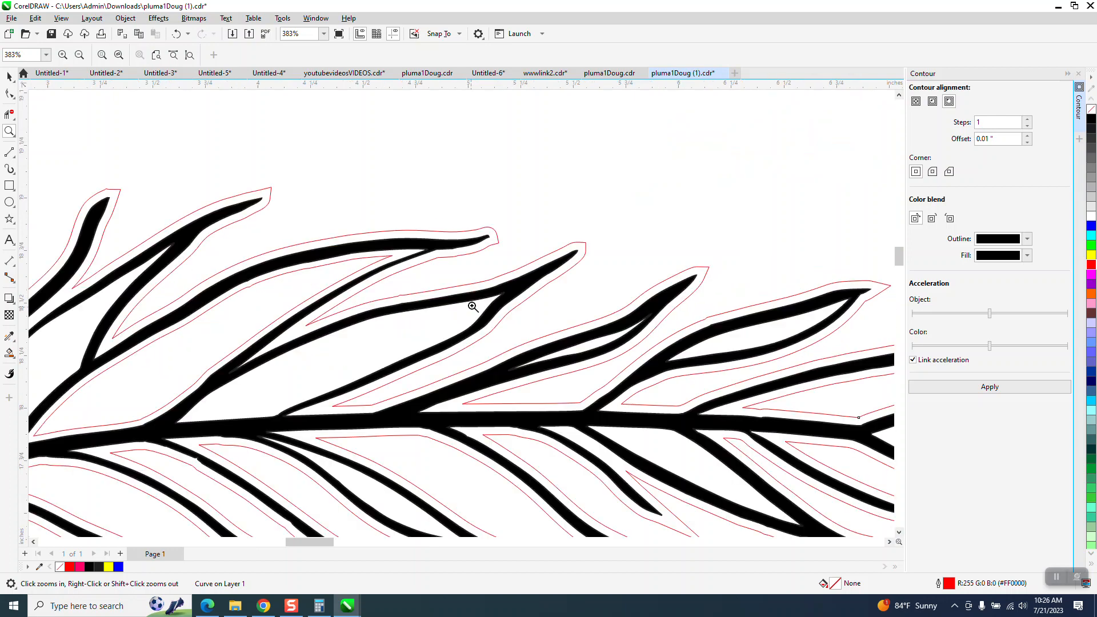
right_click(477, 242)
left_click_drag(439, 215, 552, 275)
scroll(408, 251, "down", 3)
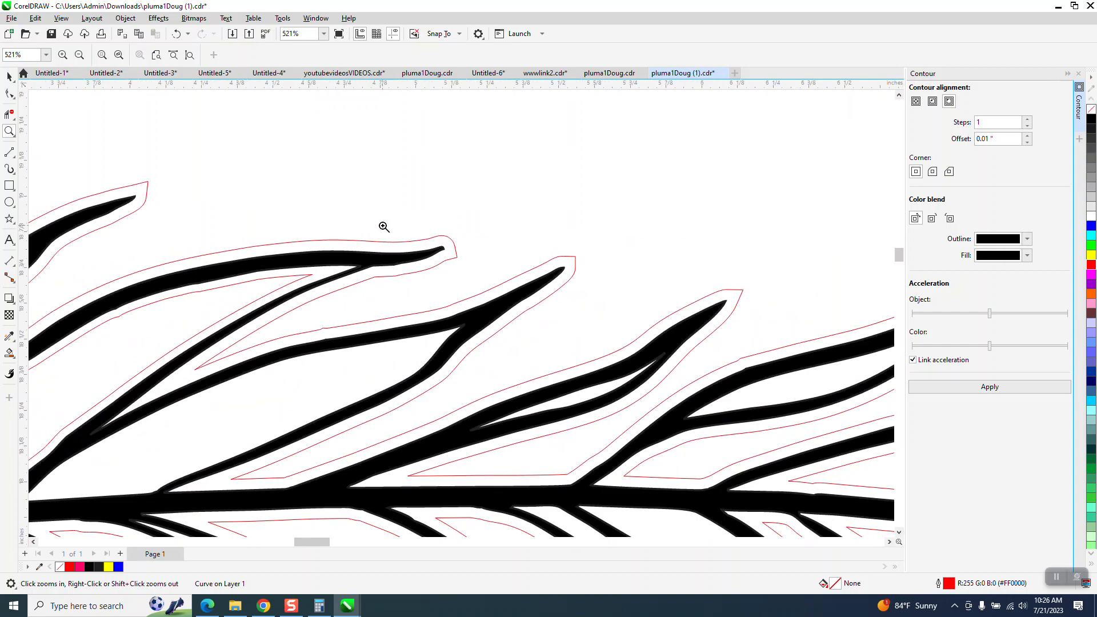
left_click_drag(479, 279, 478, 278)
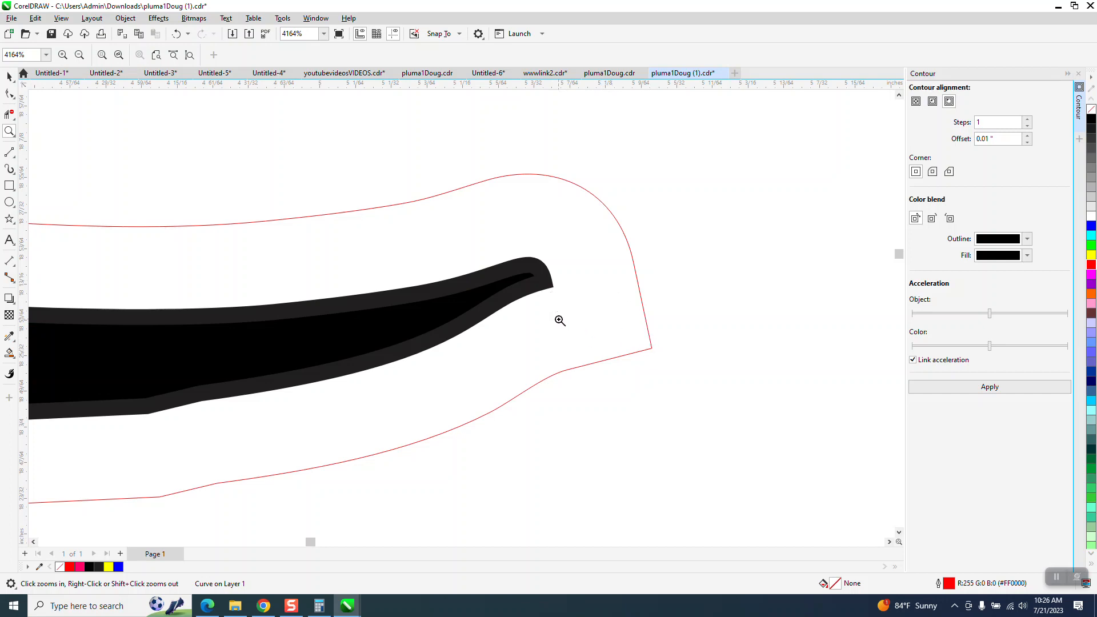
left_click(11, 77)
left_click(425, 249)
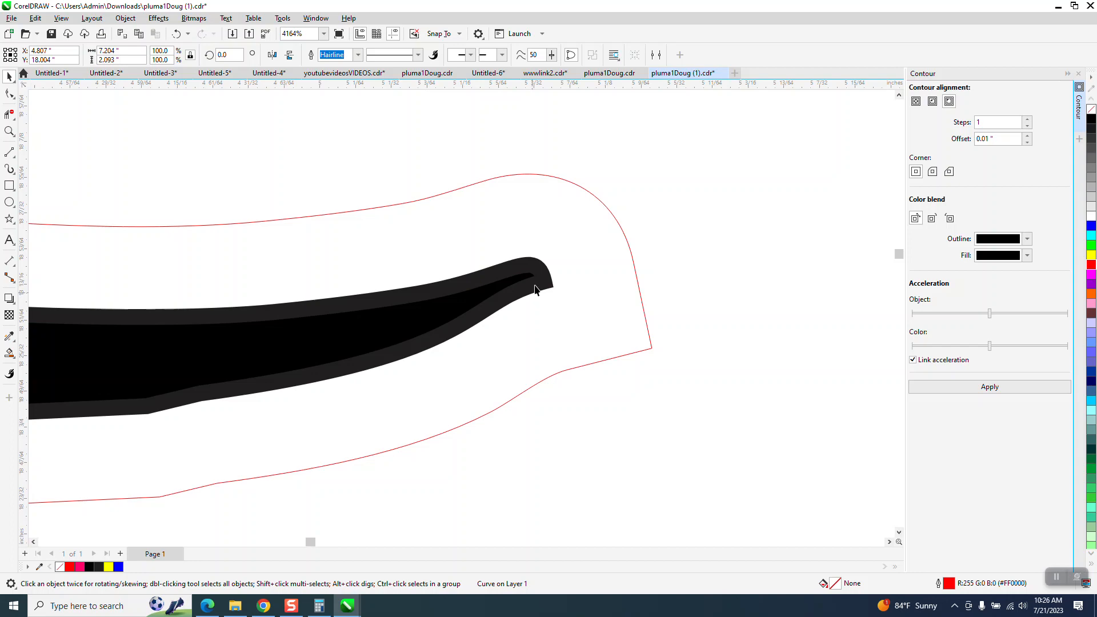
scroll(534, 288, "down", 8)
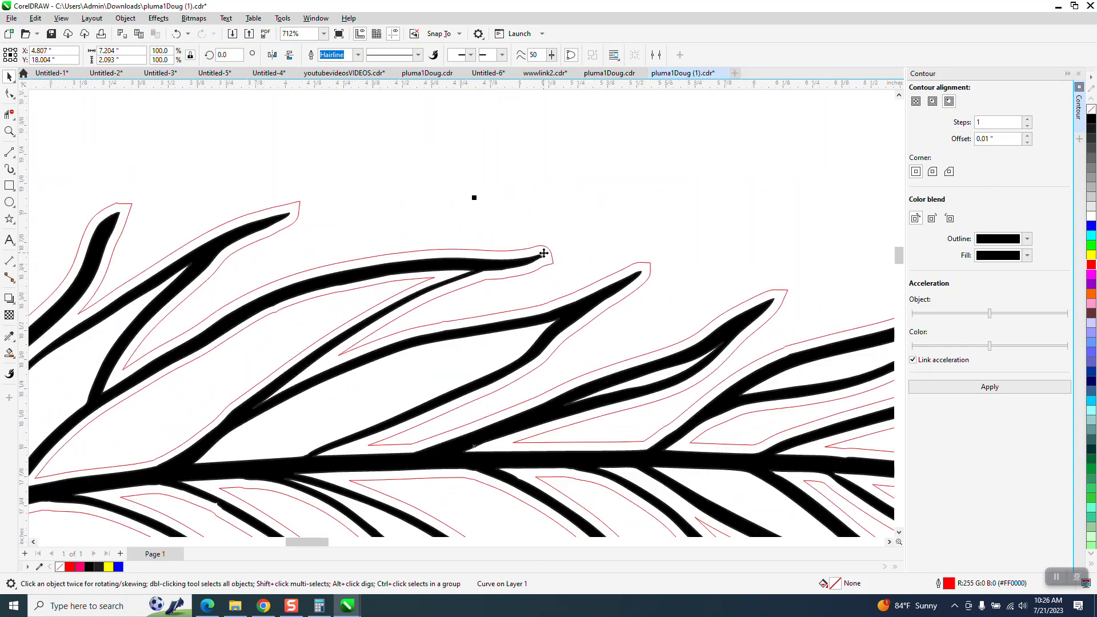
scroll(544, 253, "down", 8)
scroll(546, 253, "down", 2)
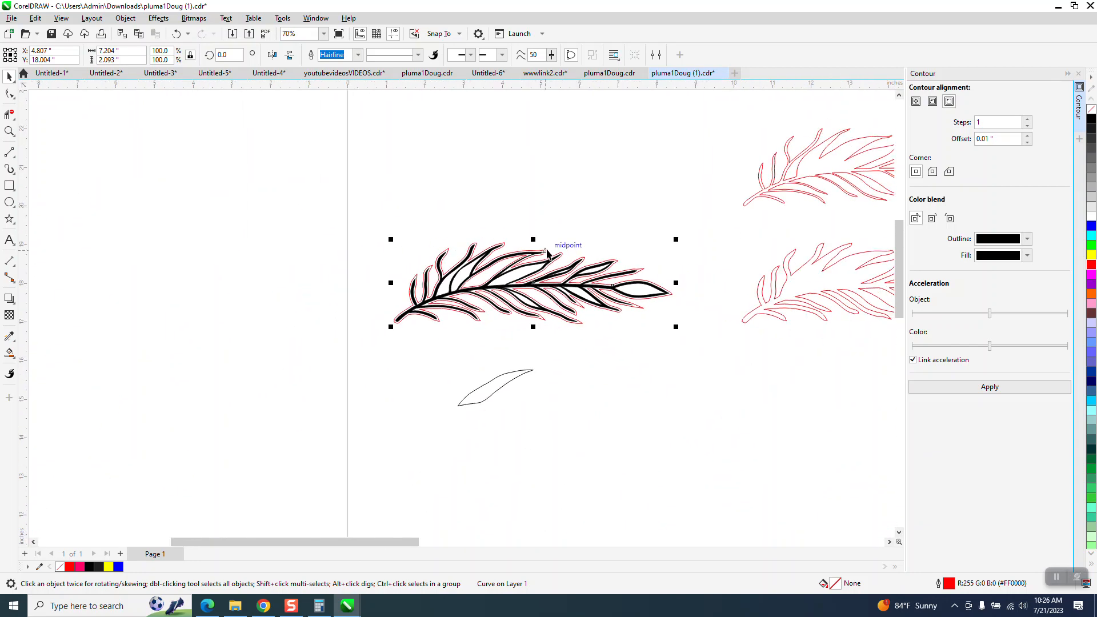
left_click_drag(416, 239, 717, 411)
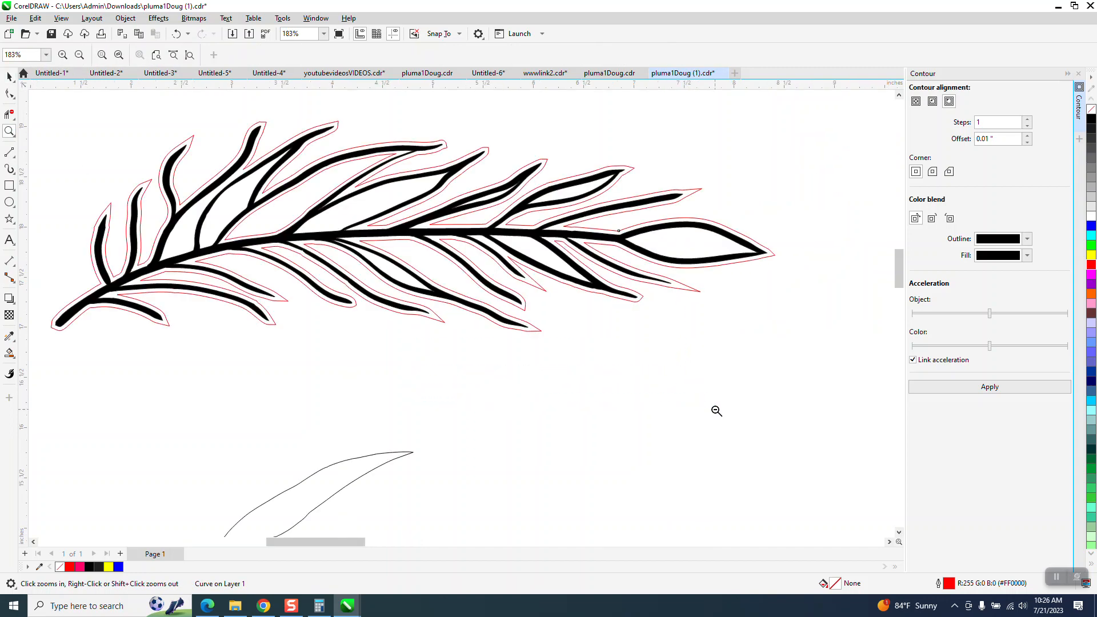